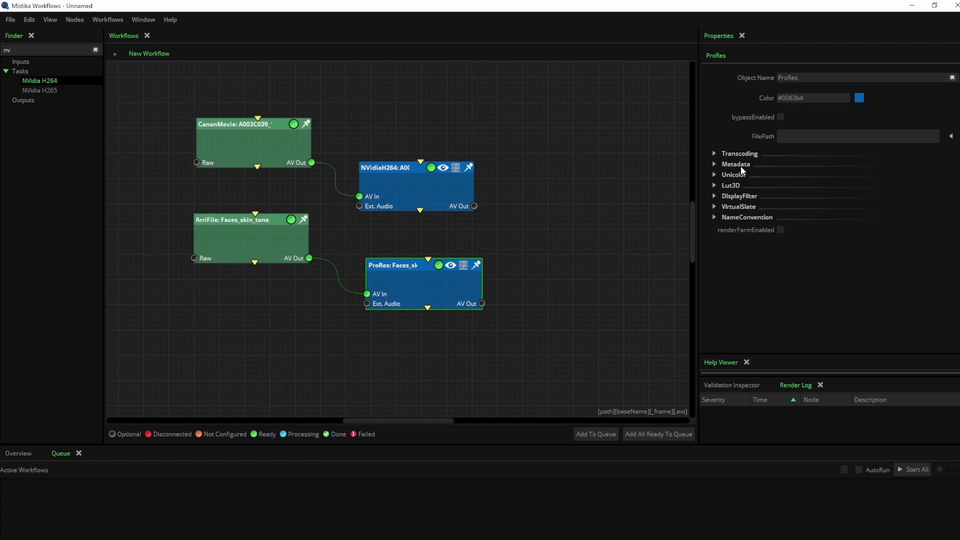
Set the metadata export format of the ProRes node to CSV.
left_click(741, 165)
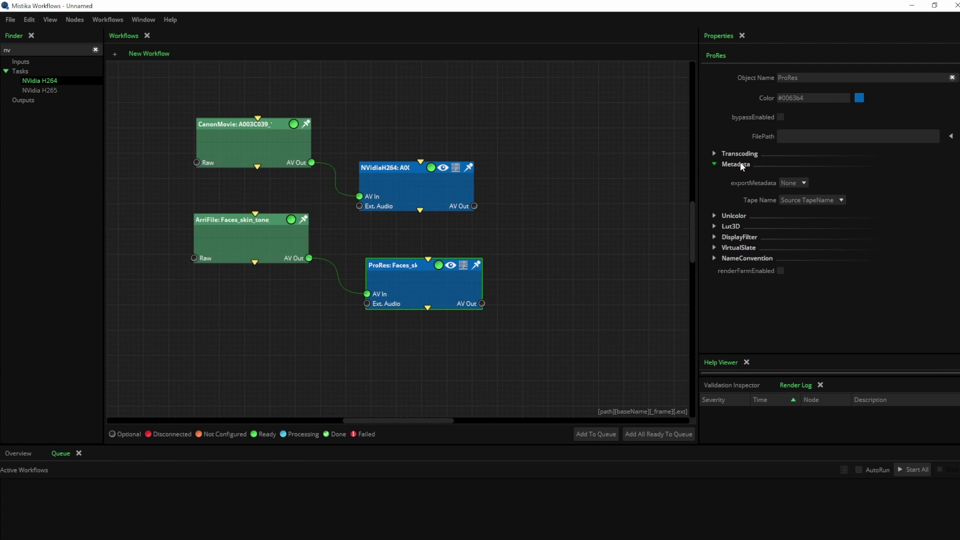
left_click(805, 183)
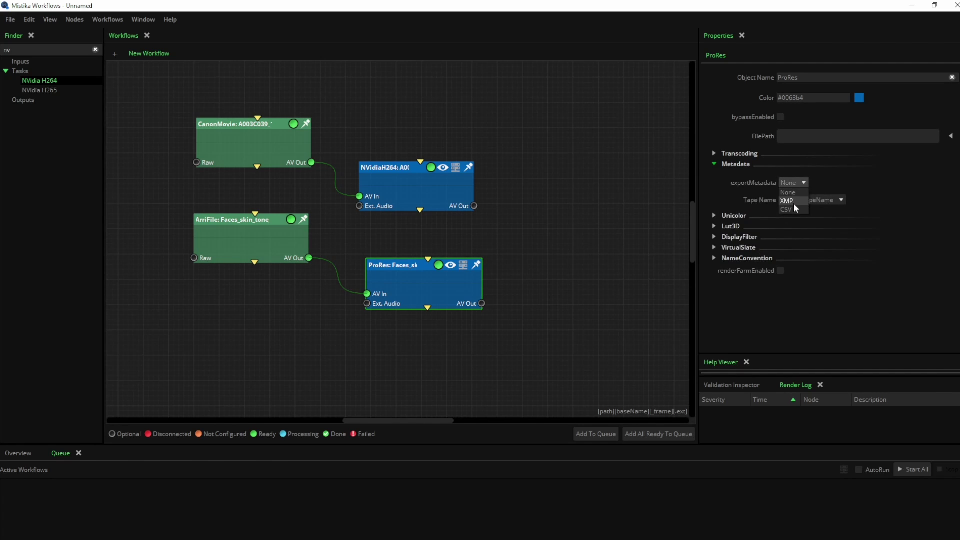
left_click(790, 210)
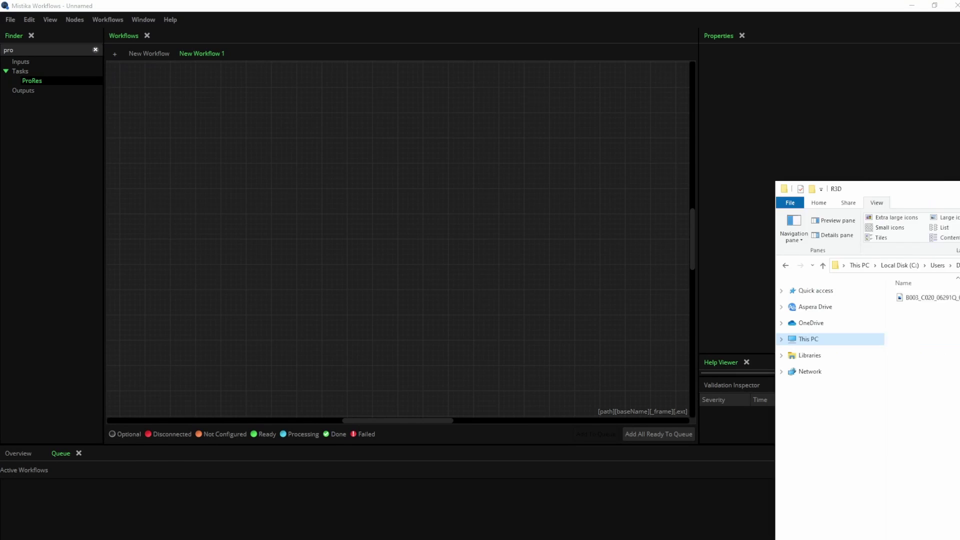
Load the B003_C020_06291Q_001.R3D clip from the R3D folder into New Workflow 1 and place its node in the upper part of the canvas.
left_click_drag(959, 200, 635, 117)
left_click_drag(562, 227, 223, 188)
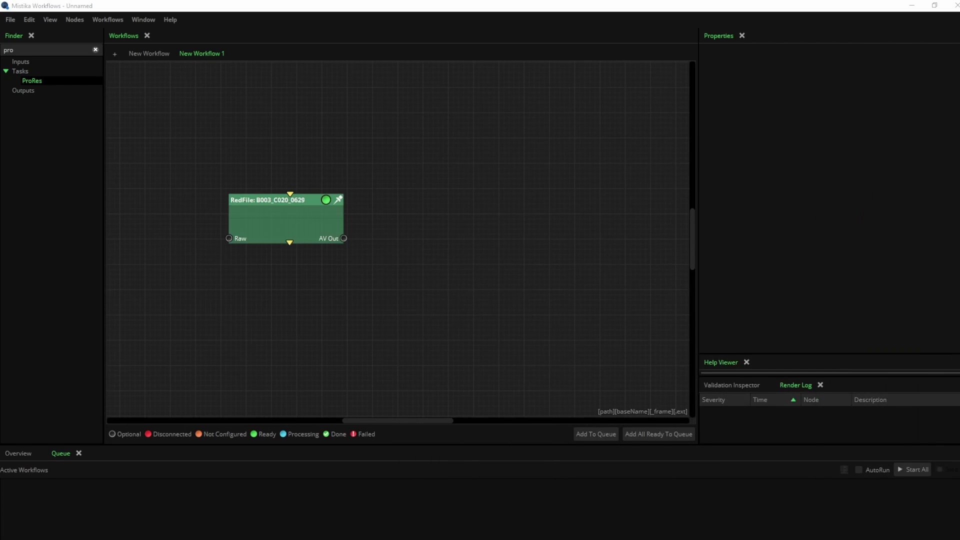
left_click_drag(274, 227, 250, 197)
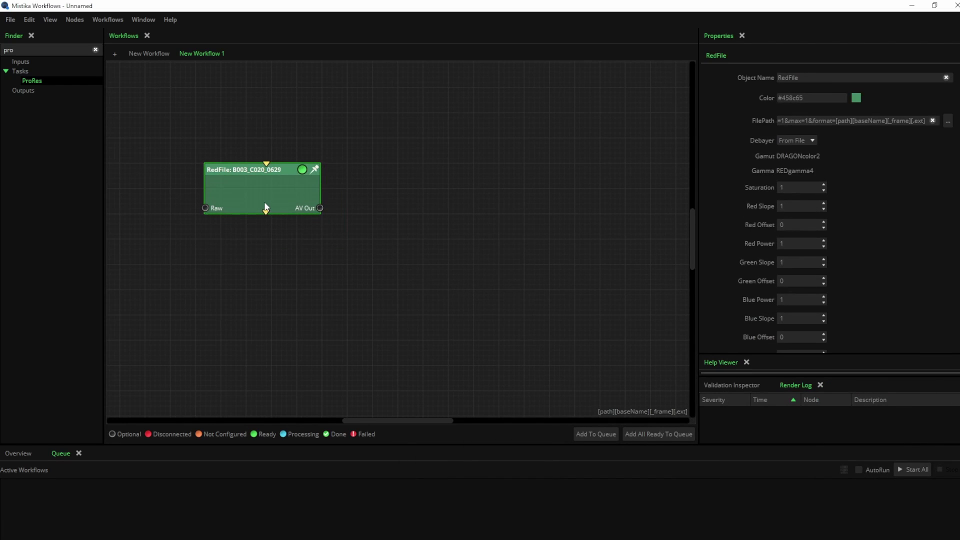
Examine the RedFile clip's metadata, expanding the Uni Color, Settings, Camera and r3d raw groups.
scroll(885, 179, "down", 5)
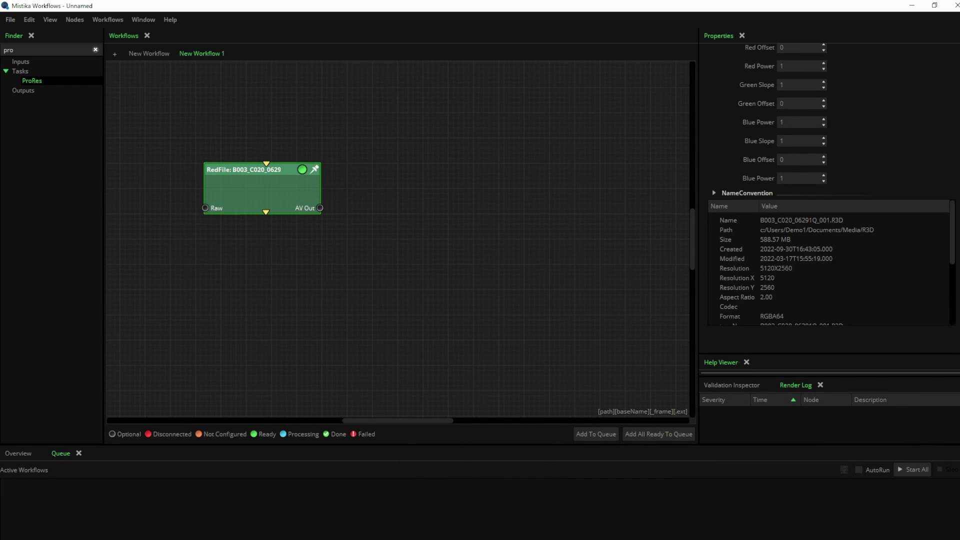
left_click_drag(949, 217, 949, 295)
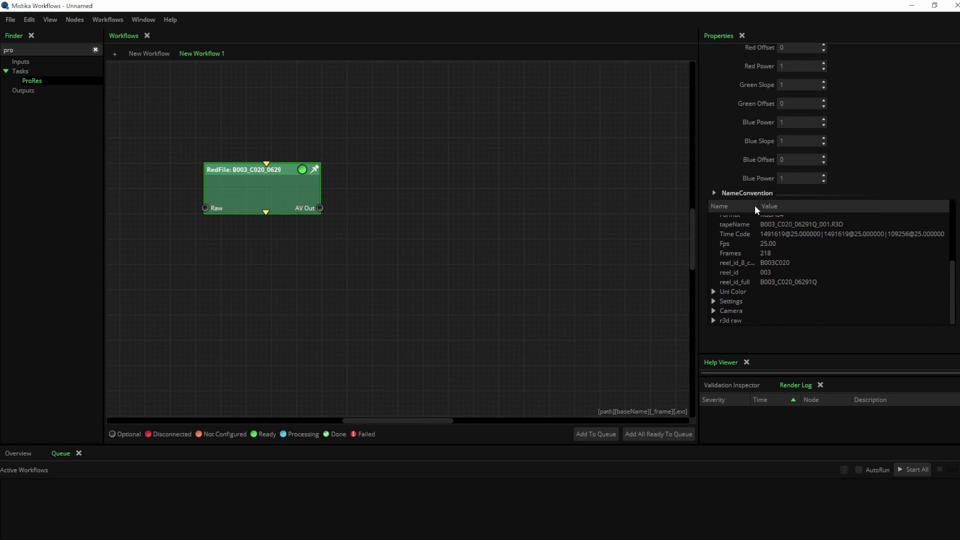
left_click_drag(757, 209, 784, 210)
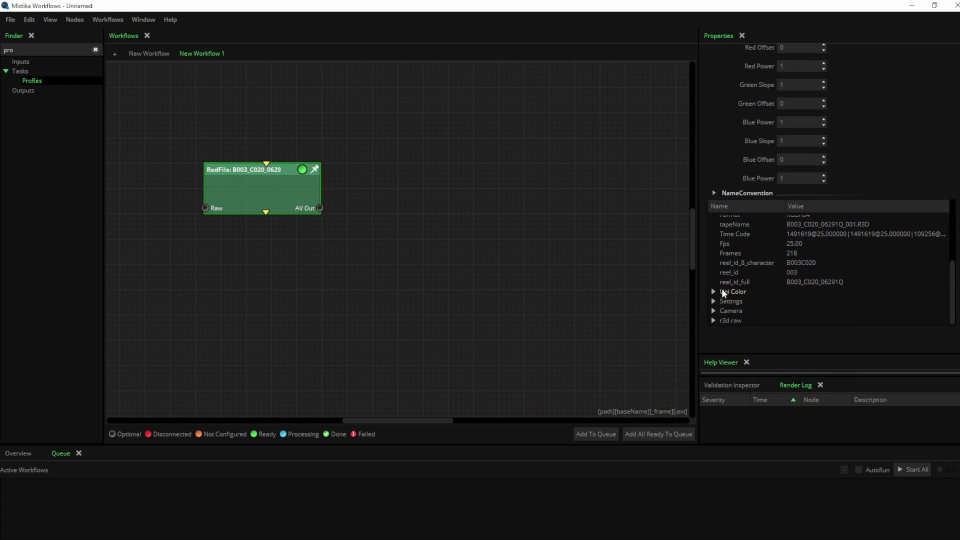
left_click(714, 292)
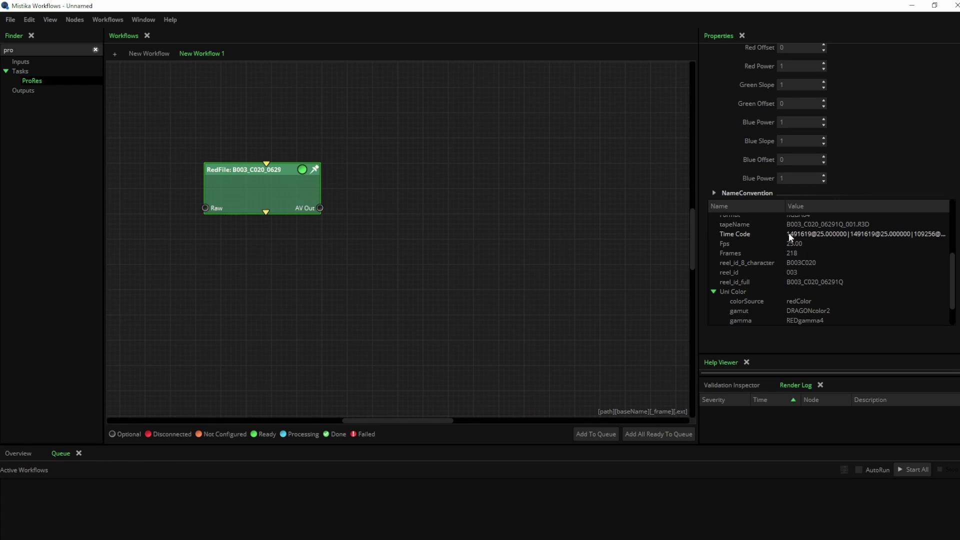
scroll(789, 240, "down", 1)
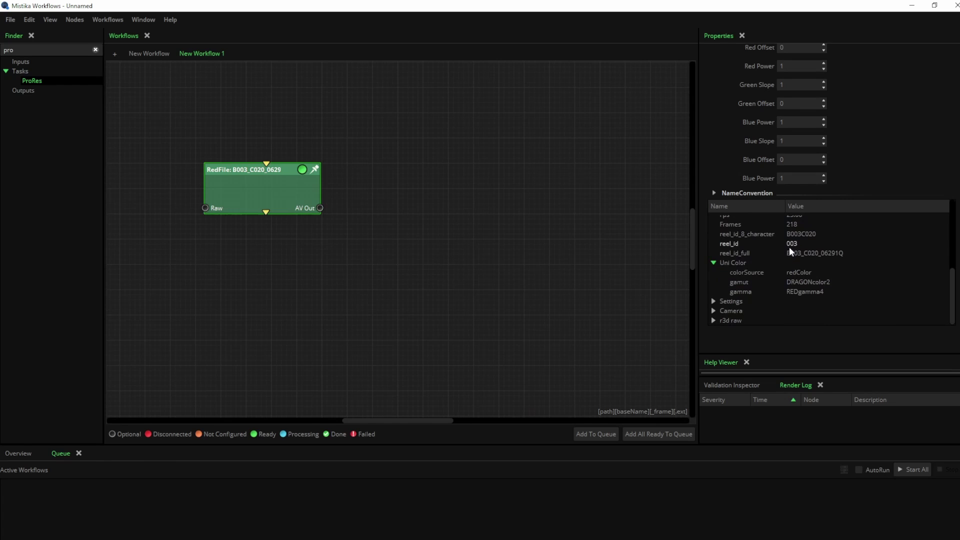
left_click(713, 301)
scroll(819, 288, "down", 1)
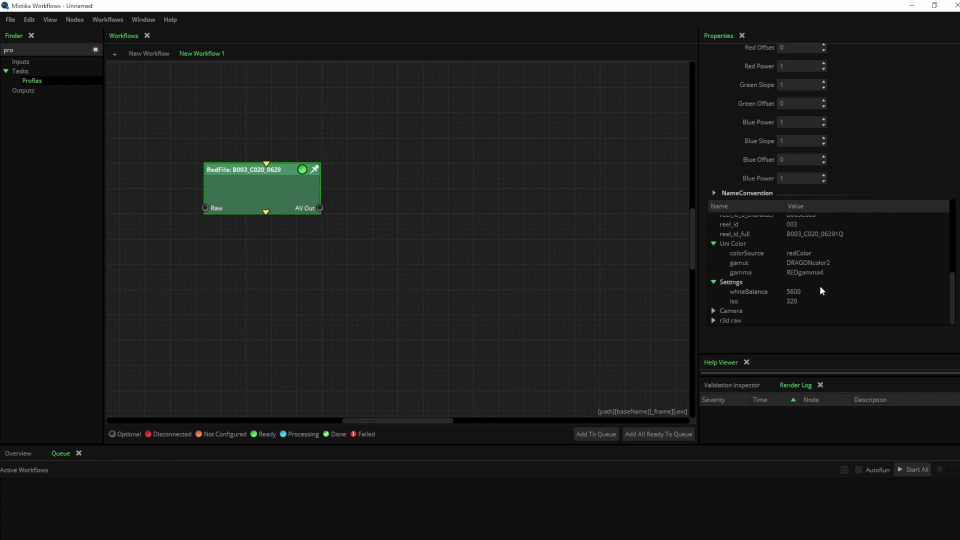
left_click(713, 311)
scroll(881, 282, "down", 2)
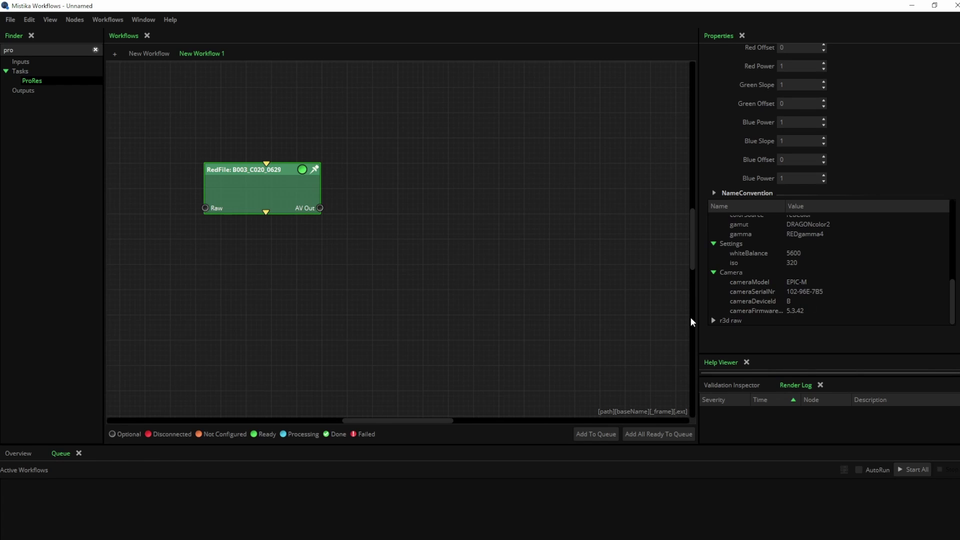
left_click(713, 319)
scroll(877, 260, "down", 4)
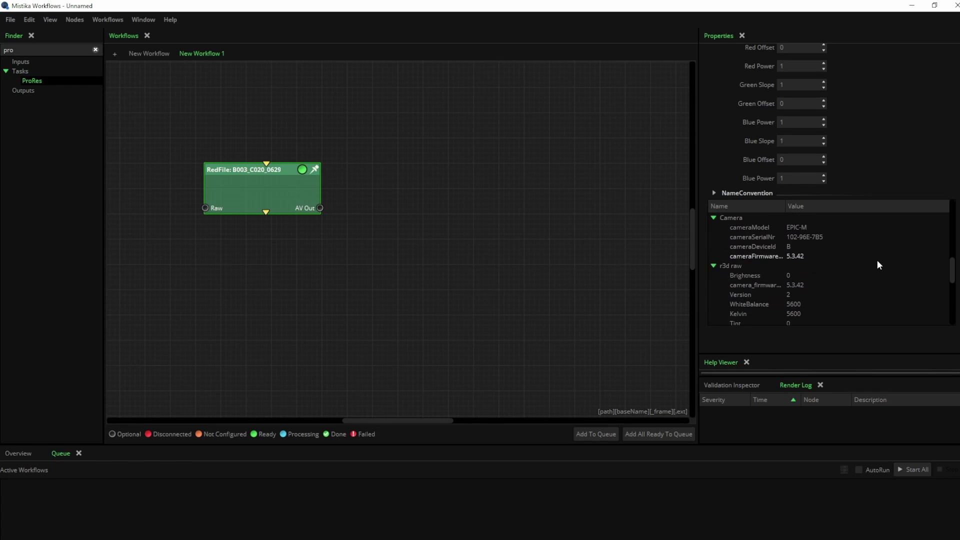
scroll(877, 260, "down", 2)
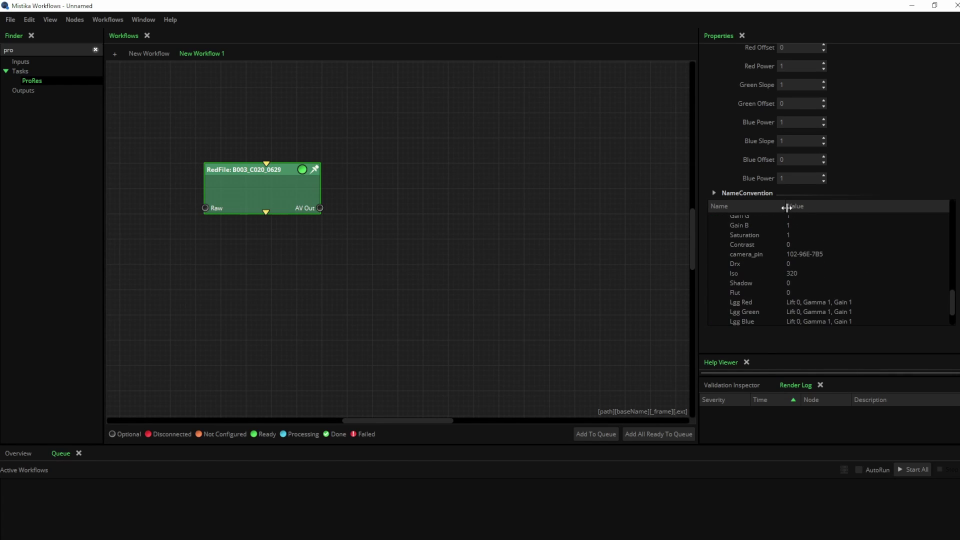
left_click_drag(790, 207, 799, 207)
scroll(833, 247, "down", 2)
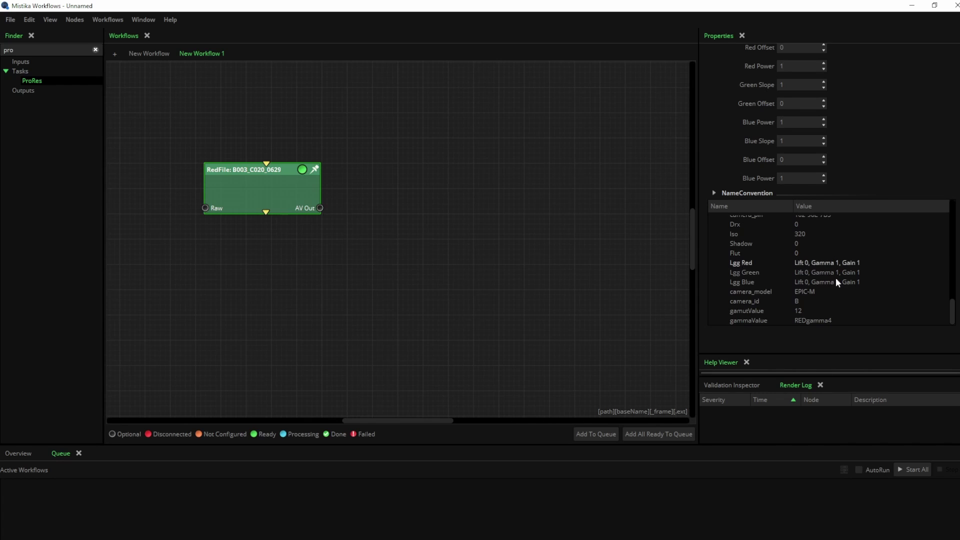
Add a ProRes node to the workflow and connect the RedFile node's AV Out to its AV In.
scroll(841, 289, "up", 10)
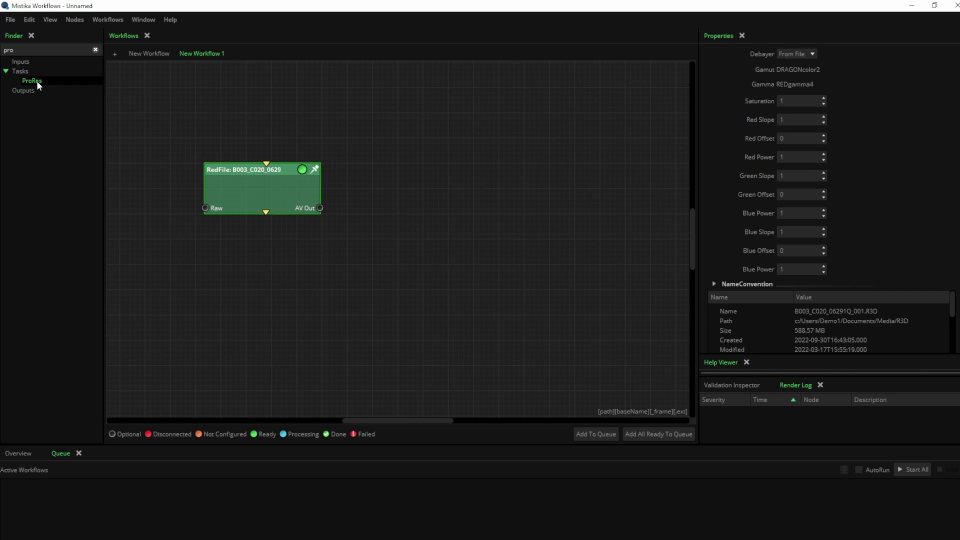
left_click_drag(38, 86, 389, 224)
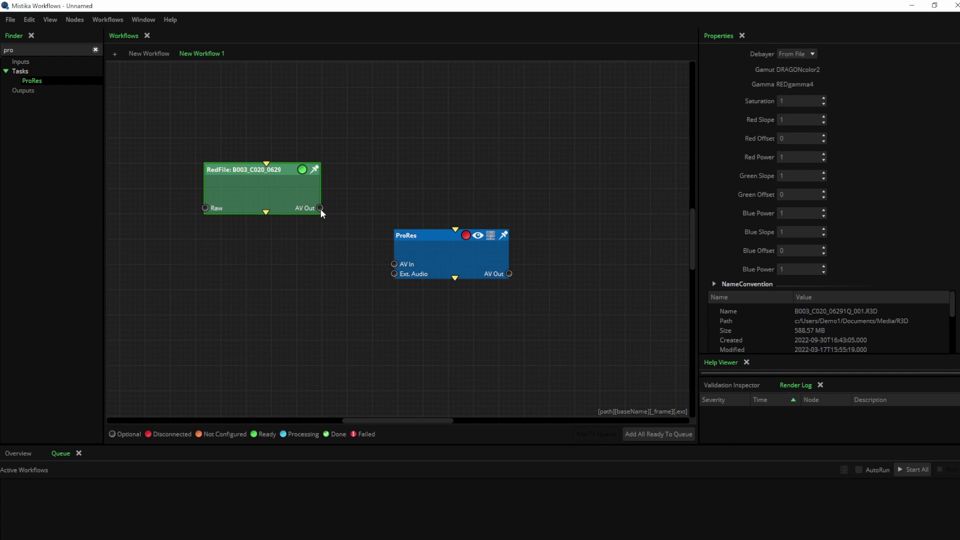
left_click_drag(320, 209, 391, 266)
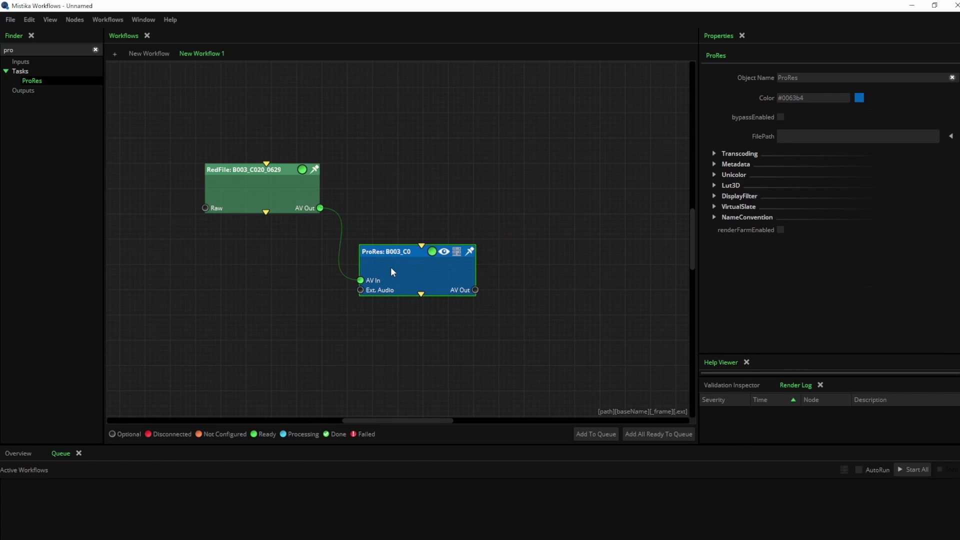
Set the ProRes node's metadata options to Source TapeName for the tape name and CSV for the export format.
left_click(728, 165)
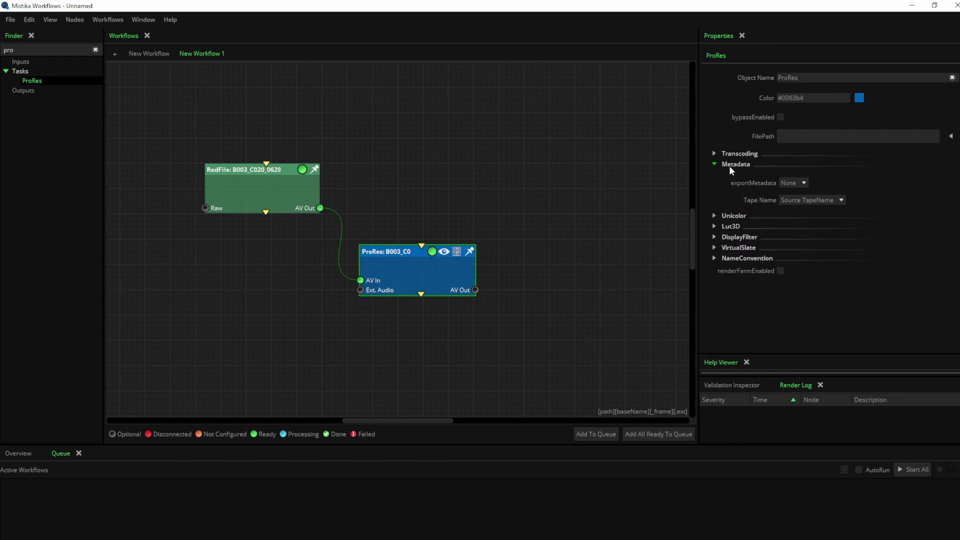
left_click(814, 199)
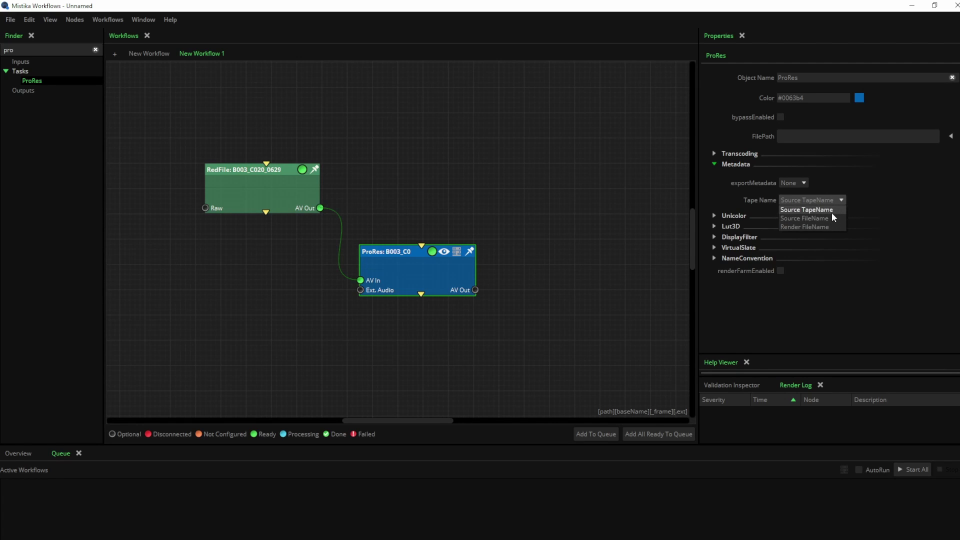
left_click(832, 212)
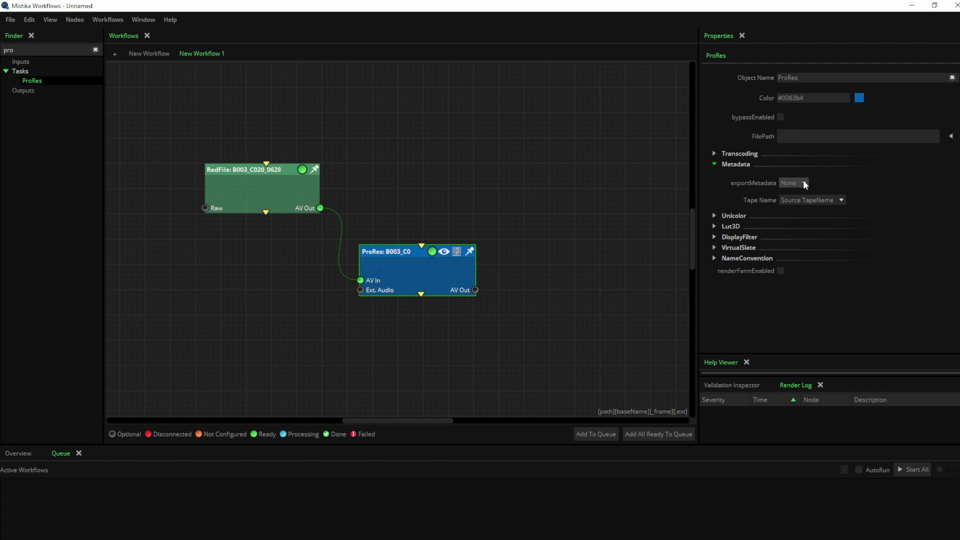
left_click(805, 184)
Assign the Media/Prores folder as the ProRes node's output path and render the workflow through the queue.
key("alt+Tab")
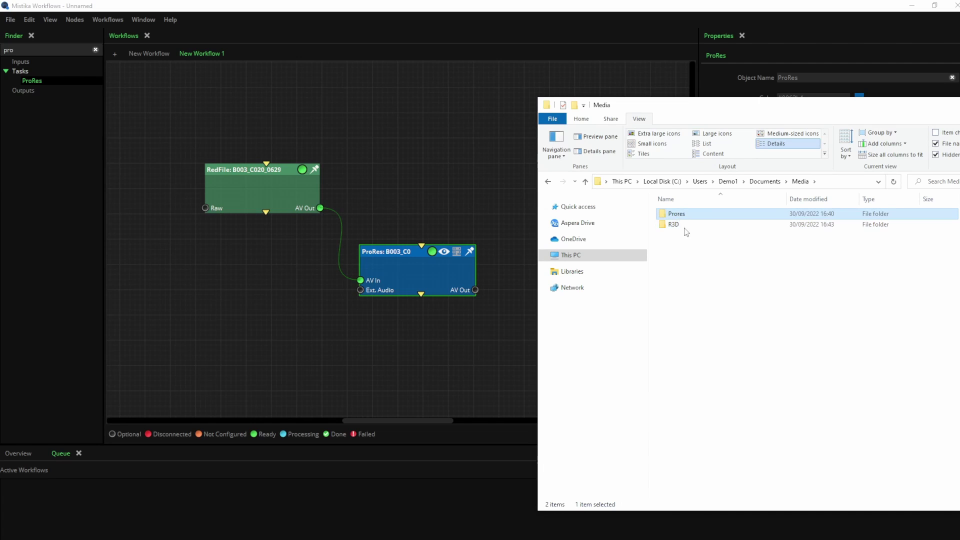
left_click_drag(676, 213, 430, 268)
key("alt+Tab")
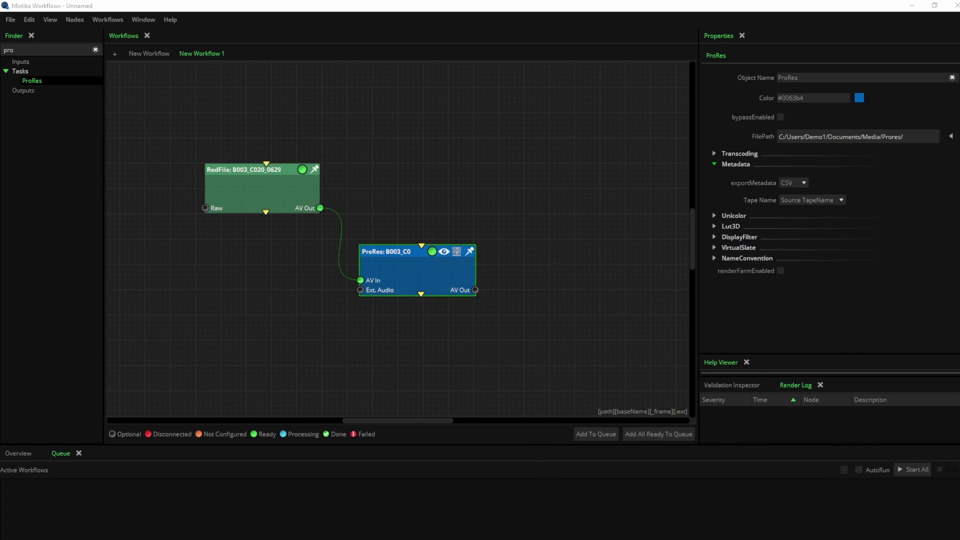
left_click(596, 434)
left_click(951, 485)
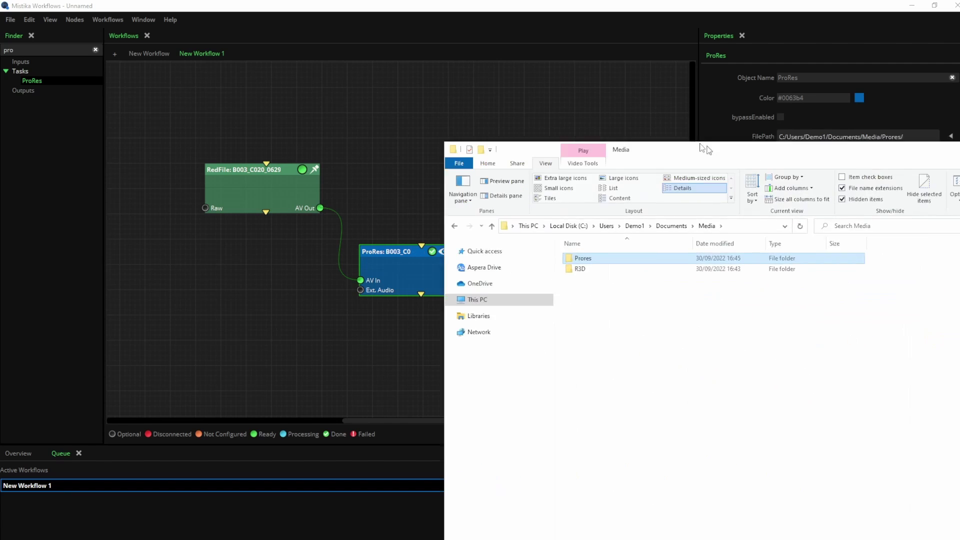
Open B003_C020_06291Q.mov.csv from the Prores folder in LibreOffice Calc and review its metadata columns.
key("alt+Tab")
double_click(575, 247)
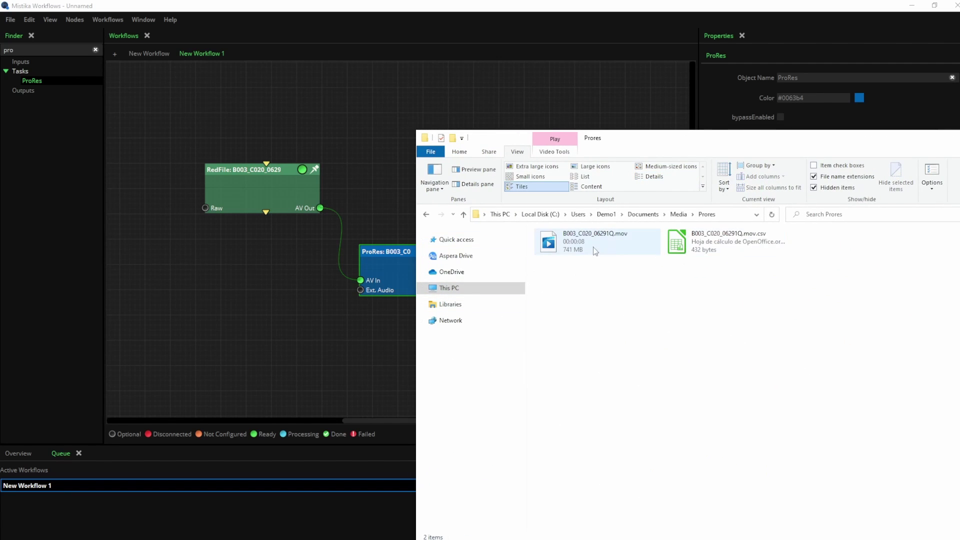
left_click(689, 250)
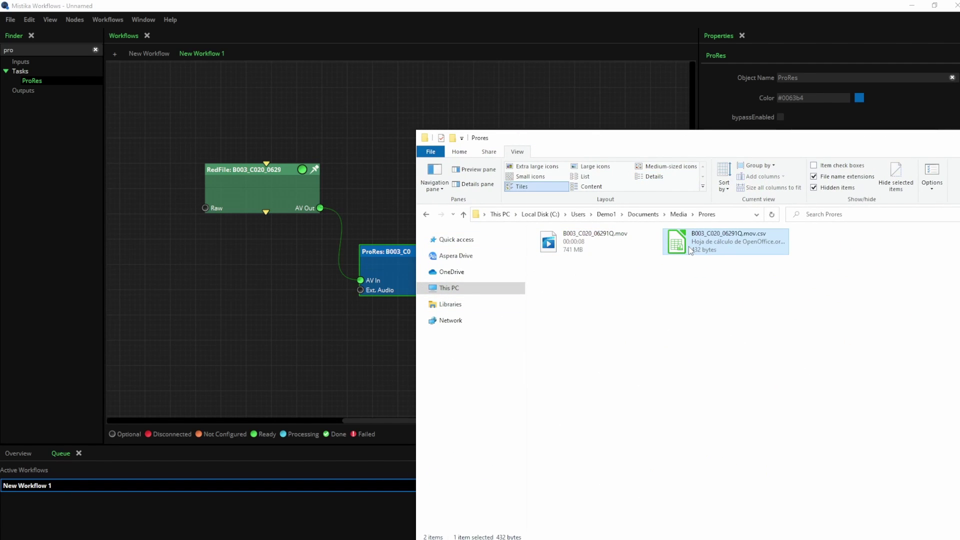
double_click(690, 248)
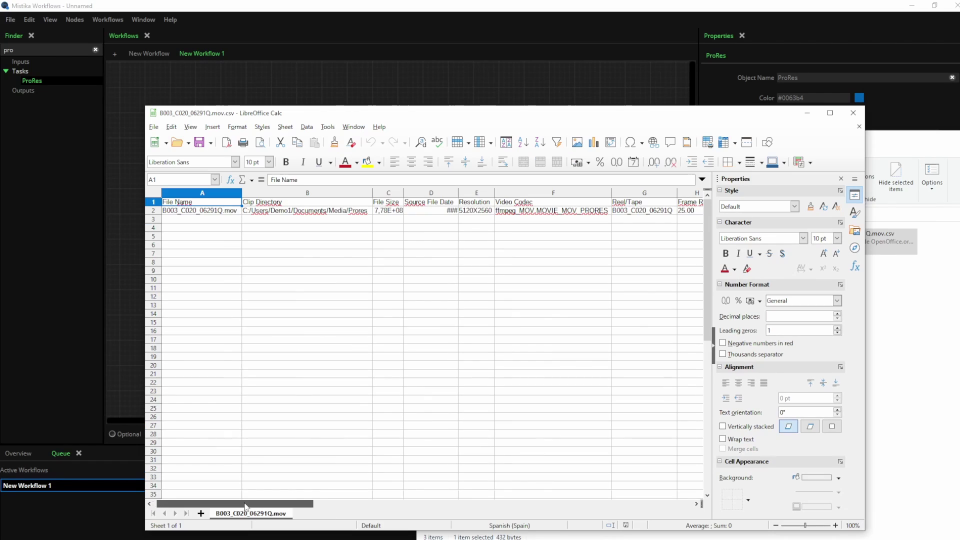
left_click_drag(280, 504, 258, 494)
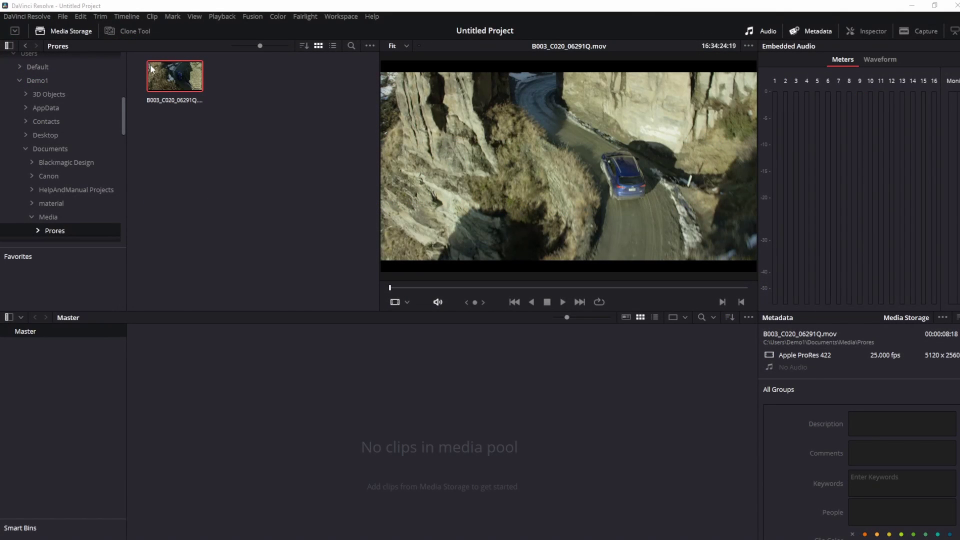
Switch to DaVinci Resolve, add the B003_C020_06291Q.mov clip from the Prores folder to the media pool and check its metadata fields.
left_click_drag(151, 68, 152, 375)
left_click(161, 345)
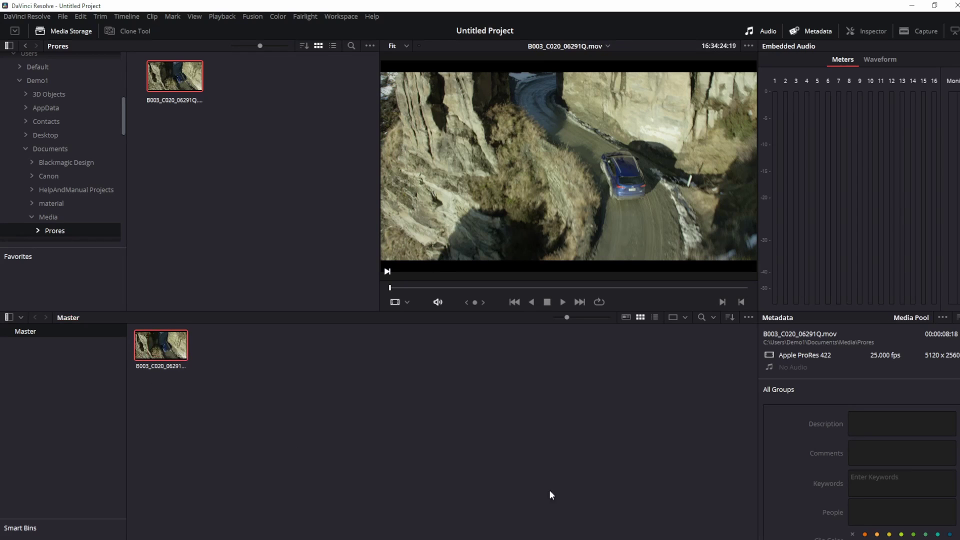
scroll(859, 470, "down", 10)
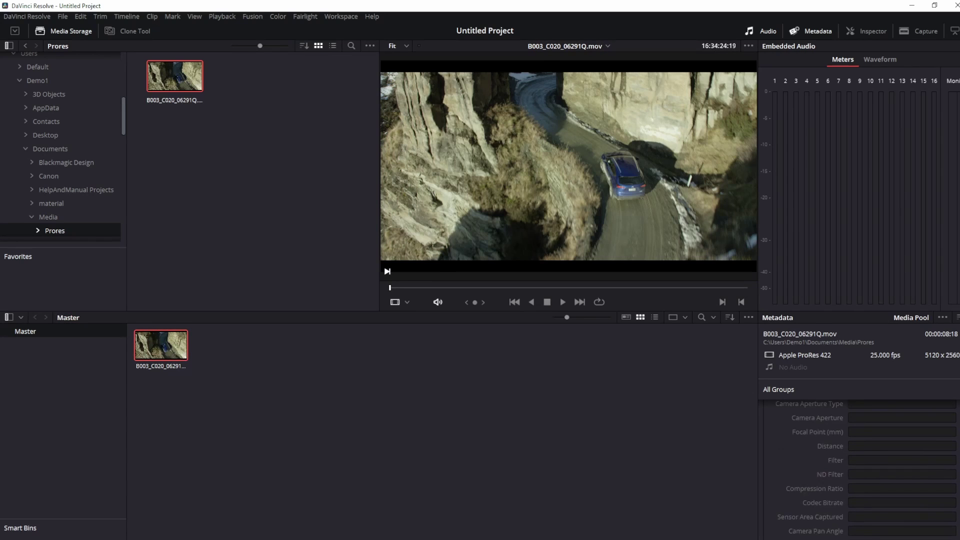
scroll(860, 470, "down", 3)
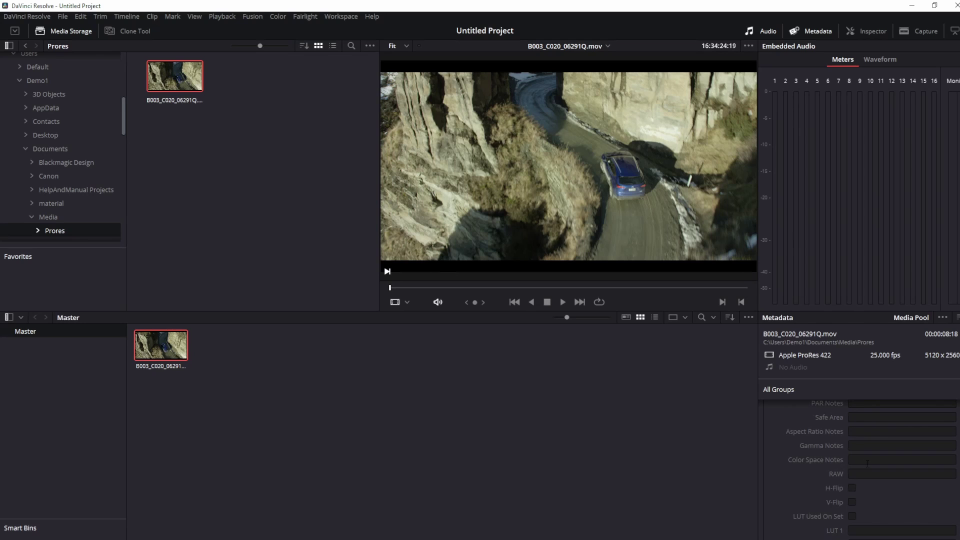
scroll(860, 470, "up", 3)
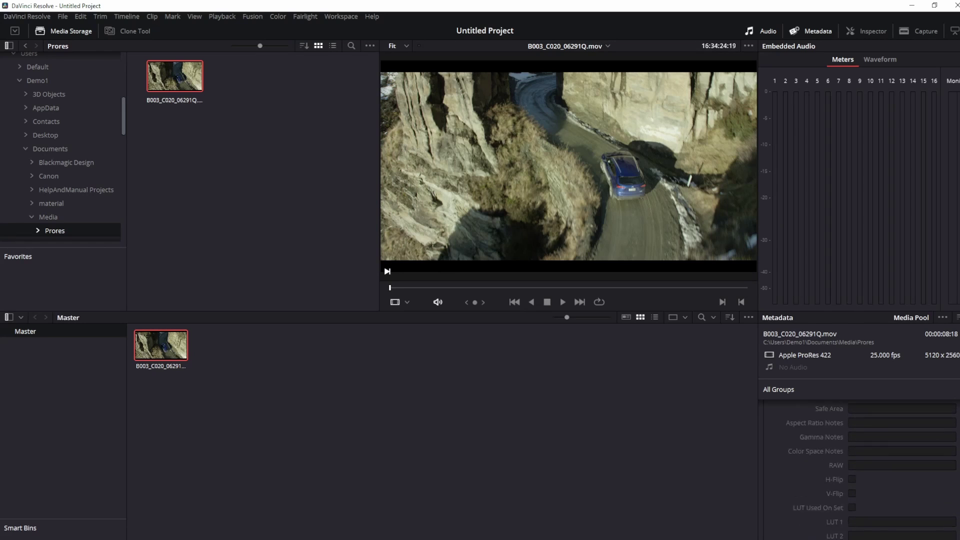
scroll(860, 470, "up", 5)
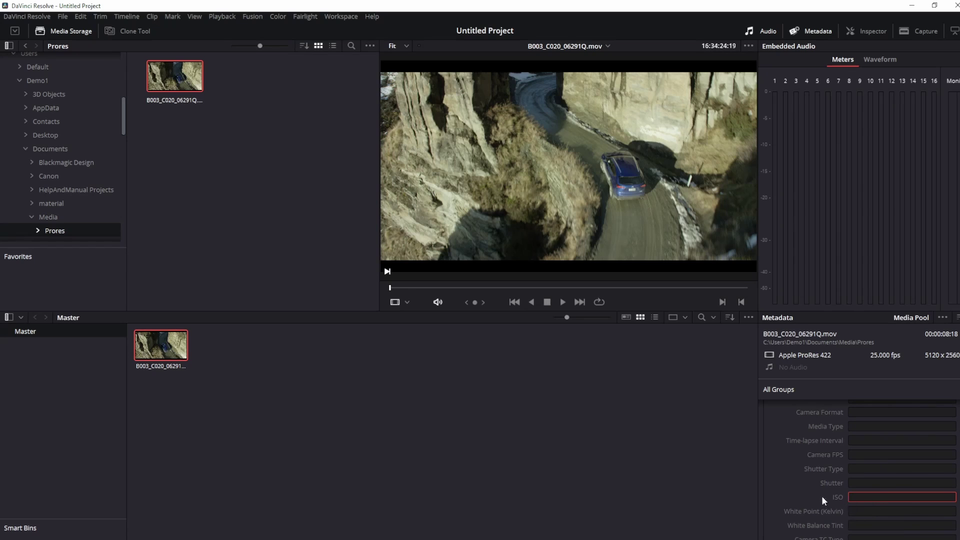
Import B003_C020_06291Q.mov.csv metadata to the media pool, updating only items with entries in the source file, and check the clip's metadata fields.
left_click(167, 172)
left_click(184, 348)
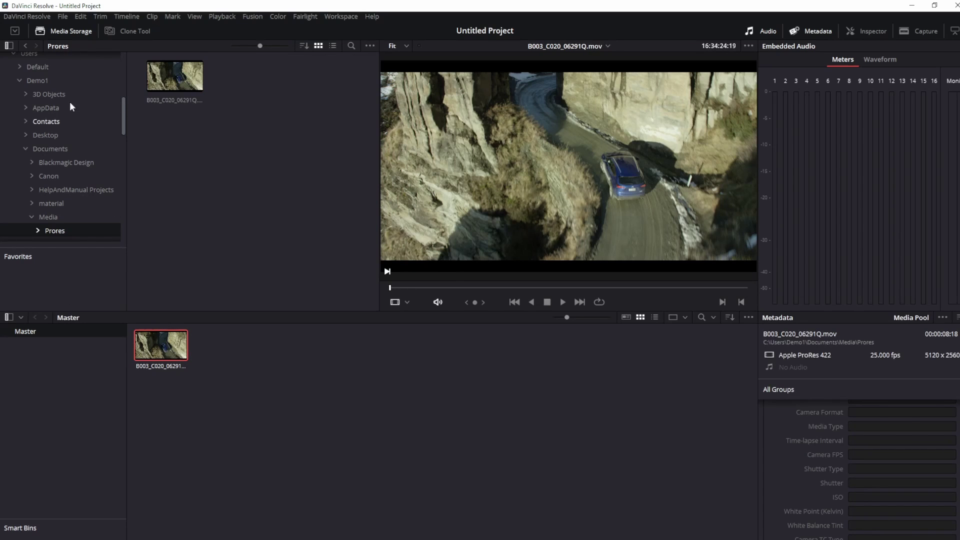
left_click(63, 16)
mouse_move(112, 142)
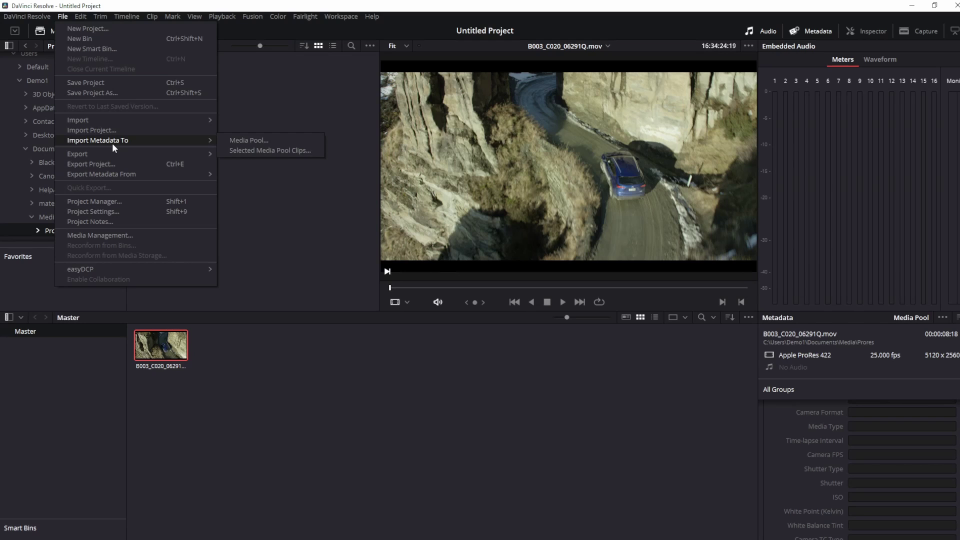
left_click(237, 142)
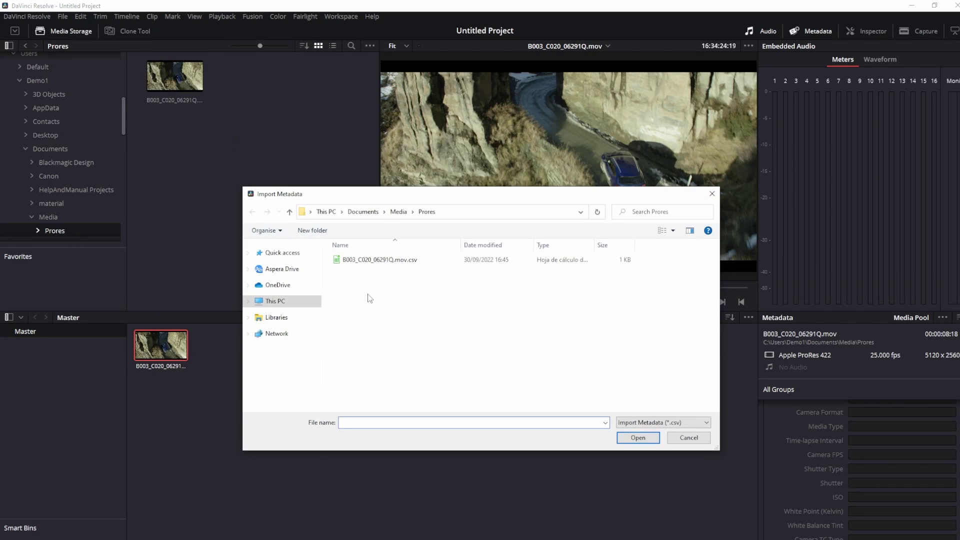
left_click(383, 261)
double_click(389, 257)
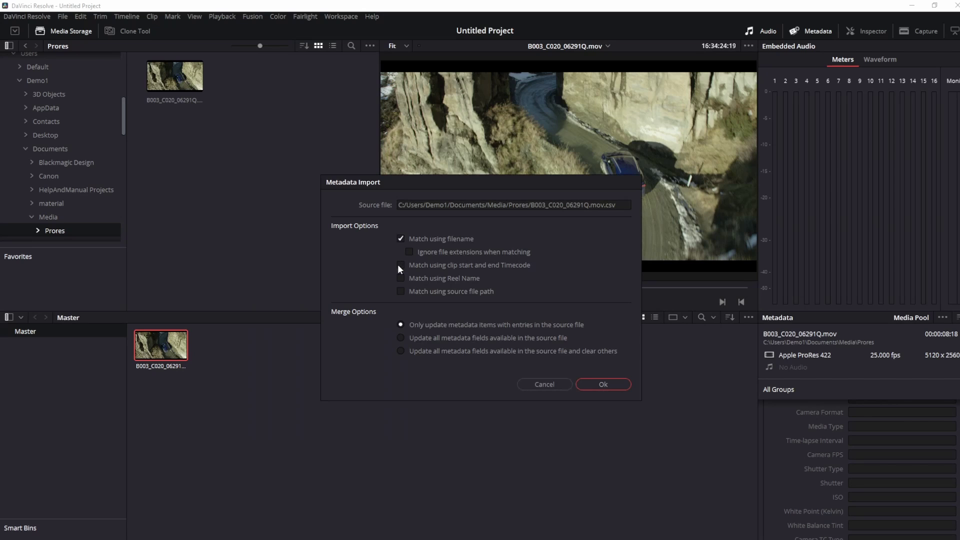
left_click(603, 383)
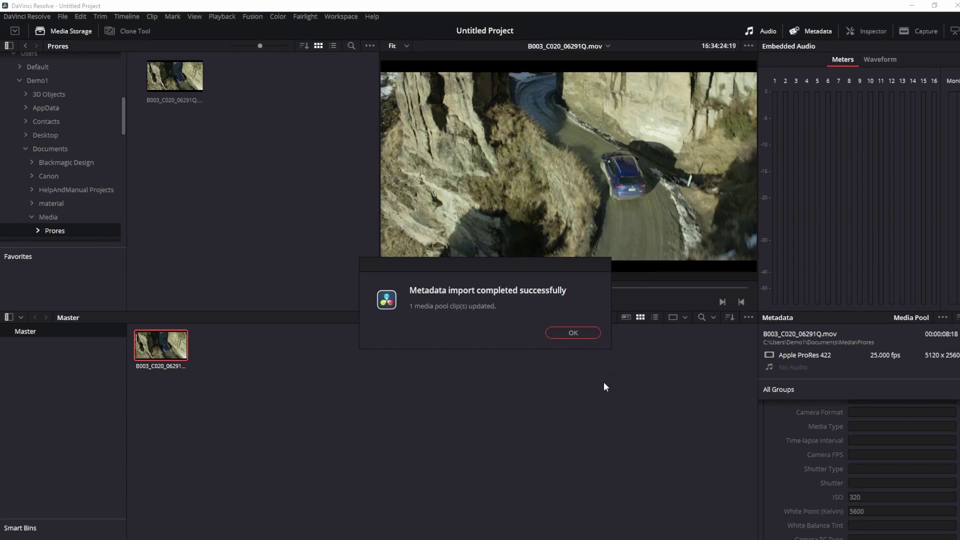
left_click(552, 332)
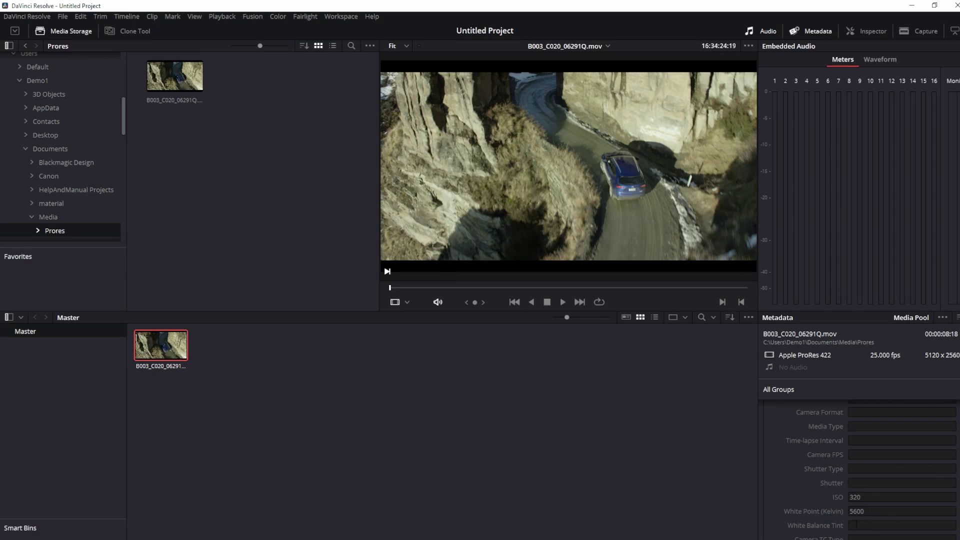
scroll(860, 470, "down", 10)
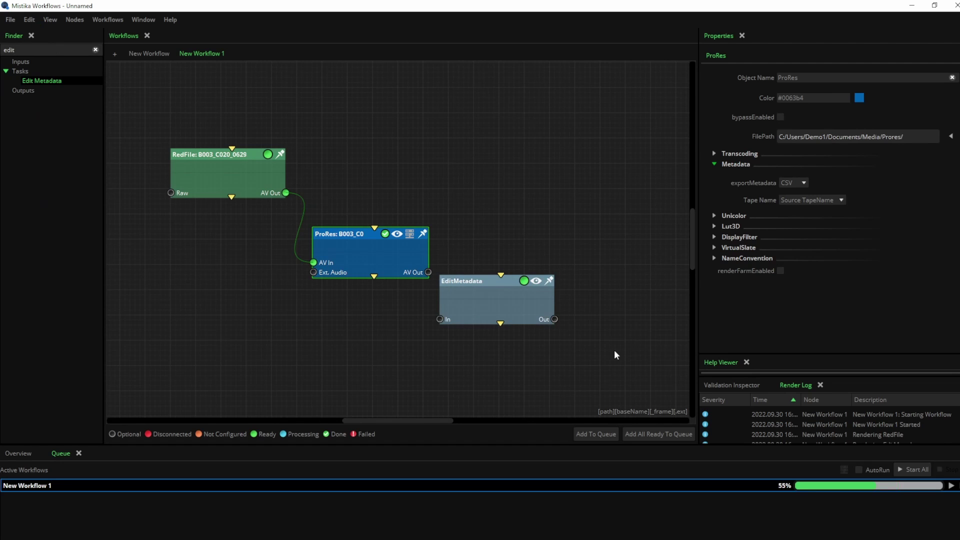
Switch to Mistika Workflows and insert the EditMetadata node between RedFile and ProRes, connecting RedFile's AV Out through it to ProRes AV In.
left_click_drag(500, 312, 255, 297)
left_click_drag(330, 264, 479, 323)
left_click_drag(261, 292, 322, 258)
left_click_drag(286, 193, 252, 270)
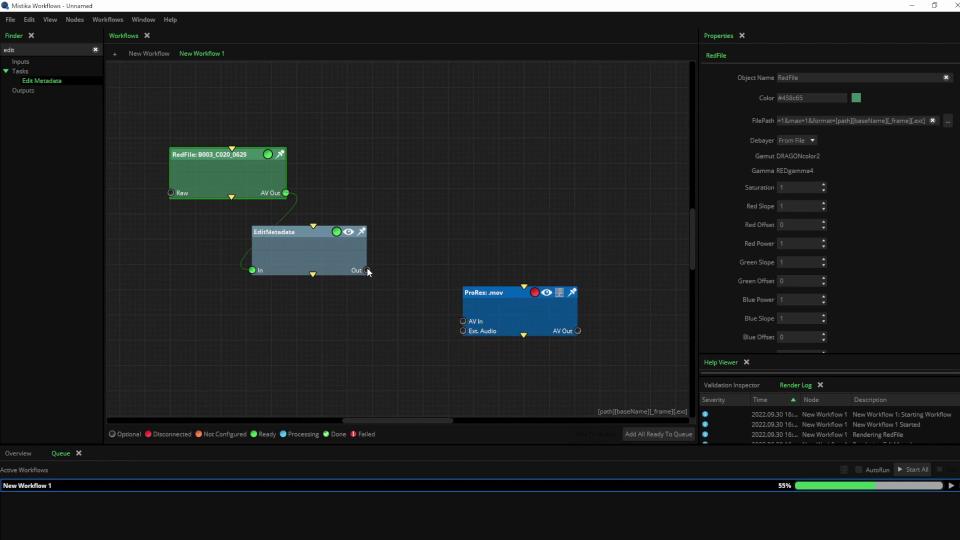
left_click_drag(367, 270, 403, 316)
Set the EditMetadata node's Production field to "SGO Movie" and its custom Keywords field to "Test".
left_click(331, 254)
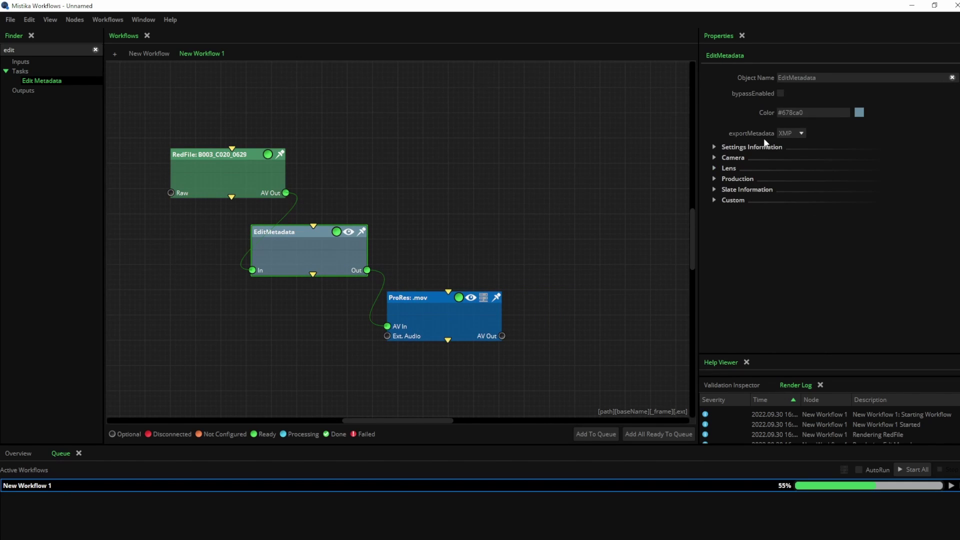
left_click(729, 156)
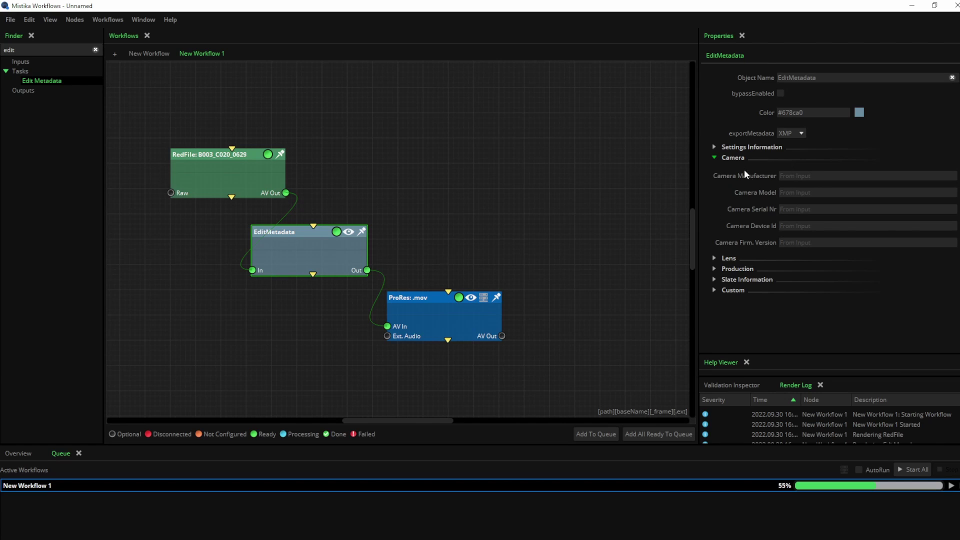
left_click(733, 156)
left_click(730, 178)
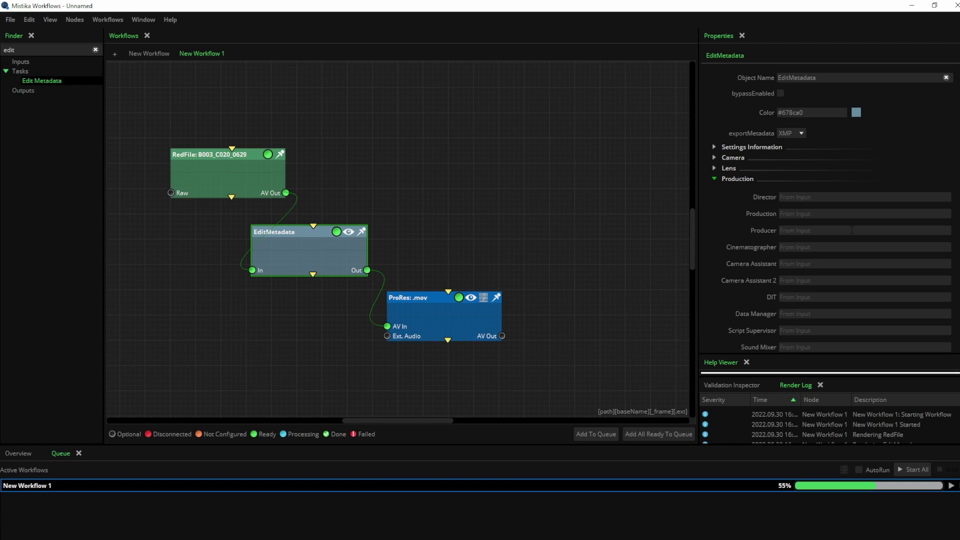
type("SGO Movie")
left_click(731, 182)
left_click(715, 200)
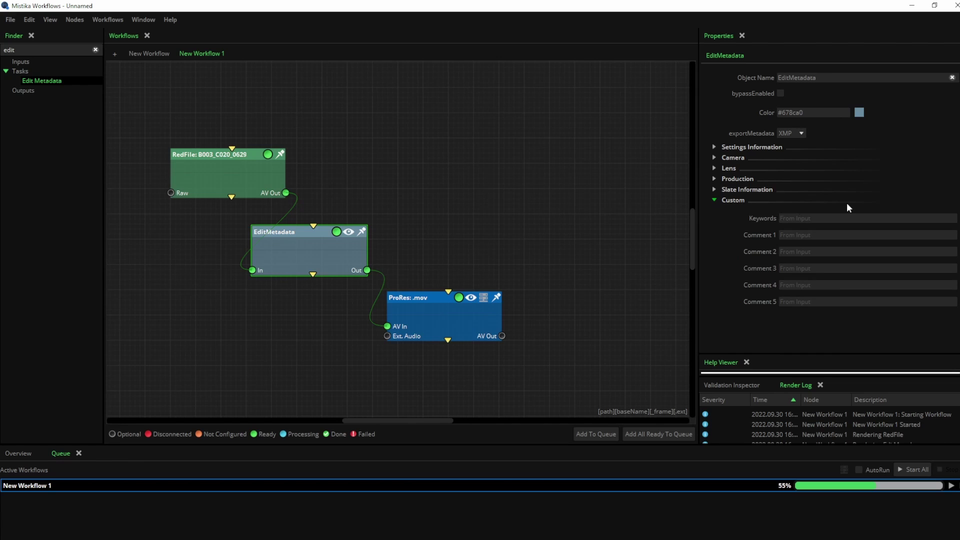
type("Test")
Render New Workflow 1 from the queue and check the Production Name and Keywords columns in B003_C020_06291Q.mov.csv from the Prores folder.
left_click(480, 321)
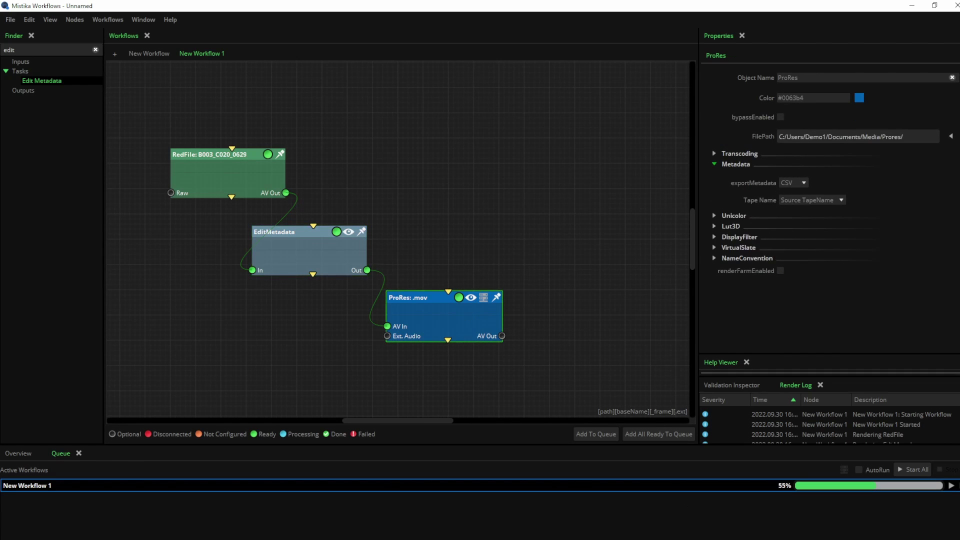
left_click(951, 486)
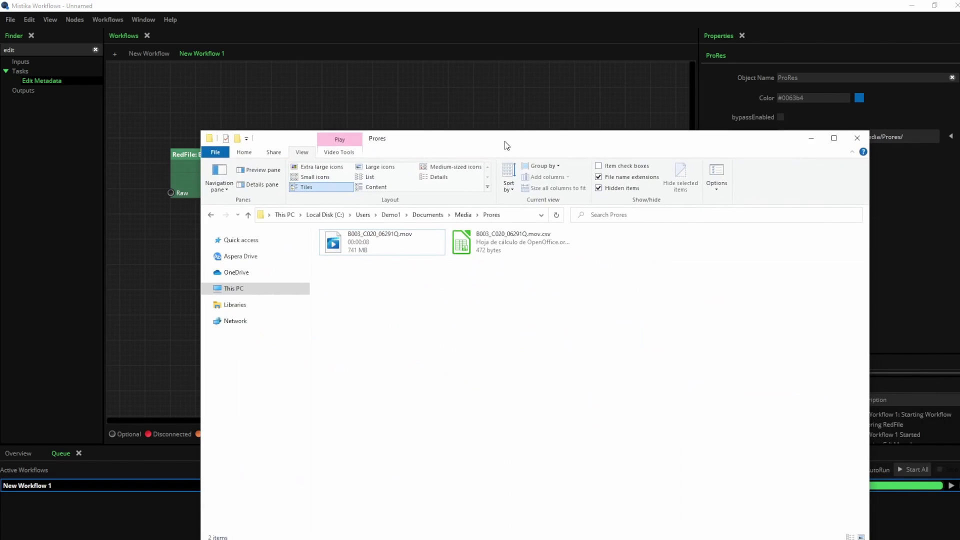
double_click(502, 243)
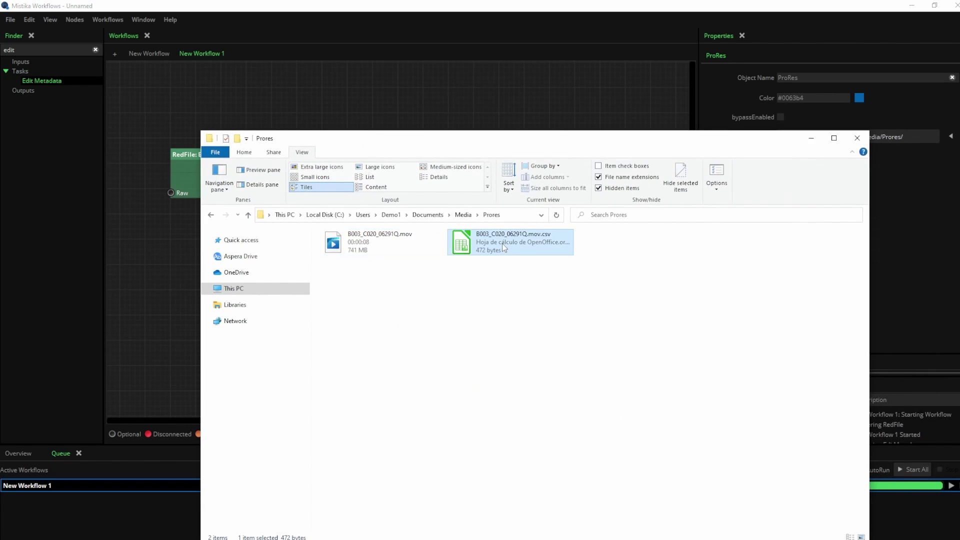
left_click_drag(367, 159, 249, 134)
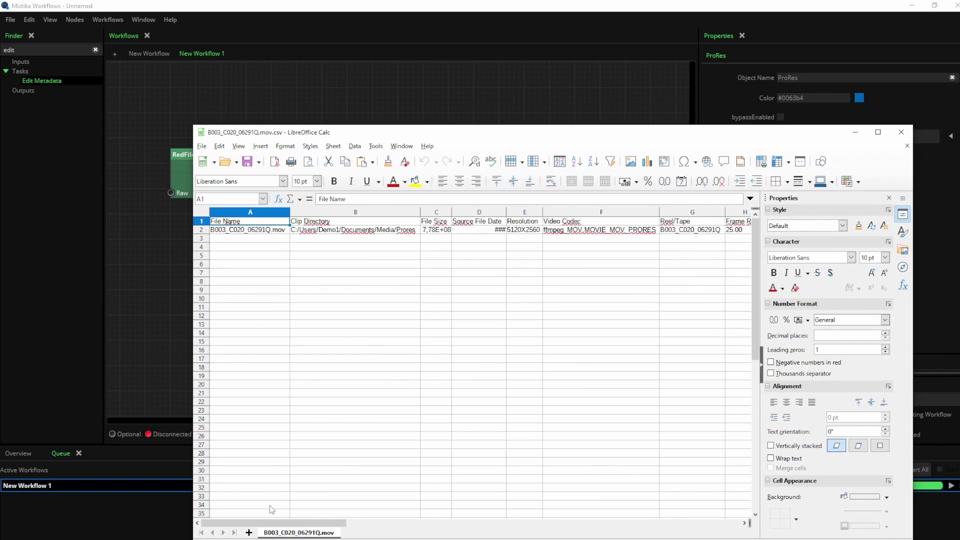
left_click_drag(264, 523, 492, 516)
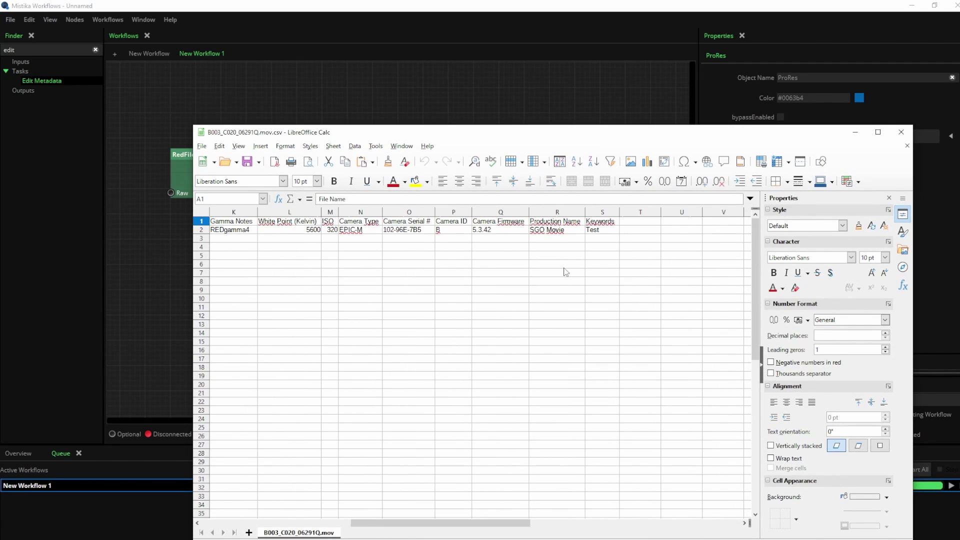
left_click(574, 224)
left_click(609, 231)
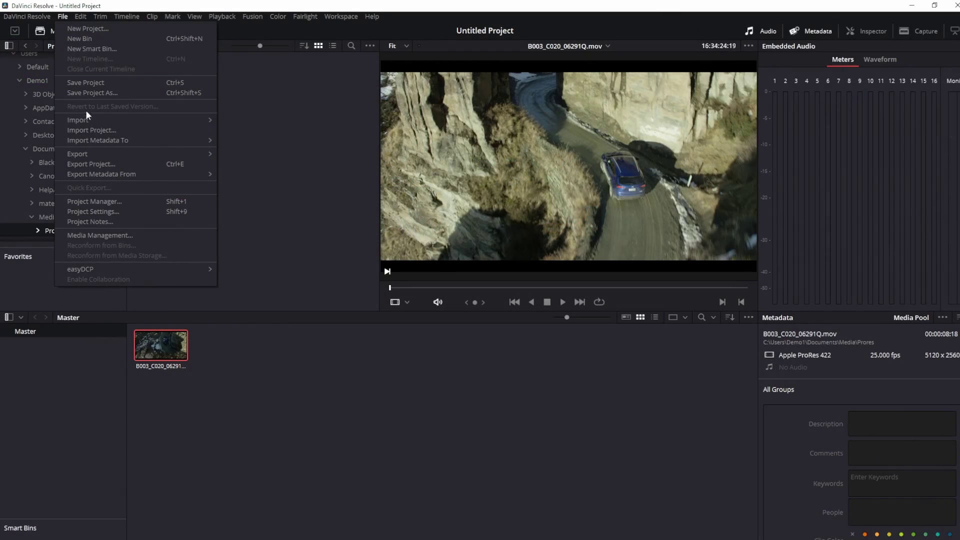
Switch to DaVinci Resolve, import the updated B003_C020_06291Q.mov.csv metadata to the media pool and check the clip's metadata fields.
mouse_move(98, 141)
left_click(221, 140)
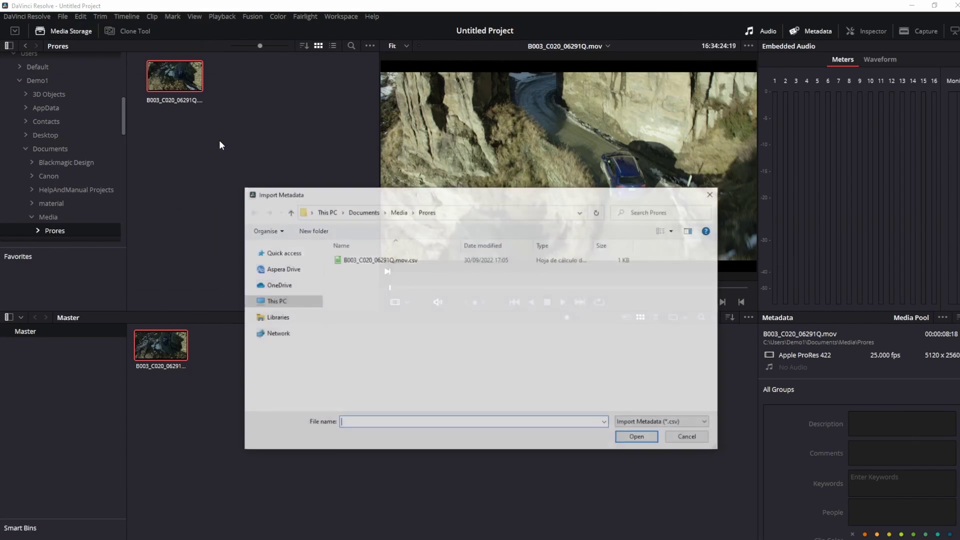
double_click(410, 260)
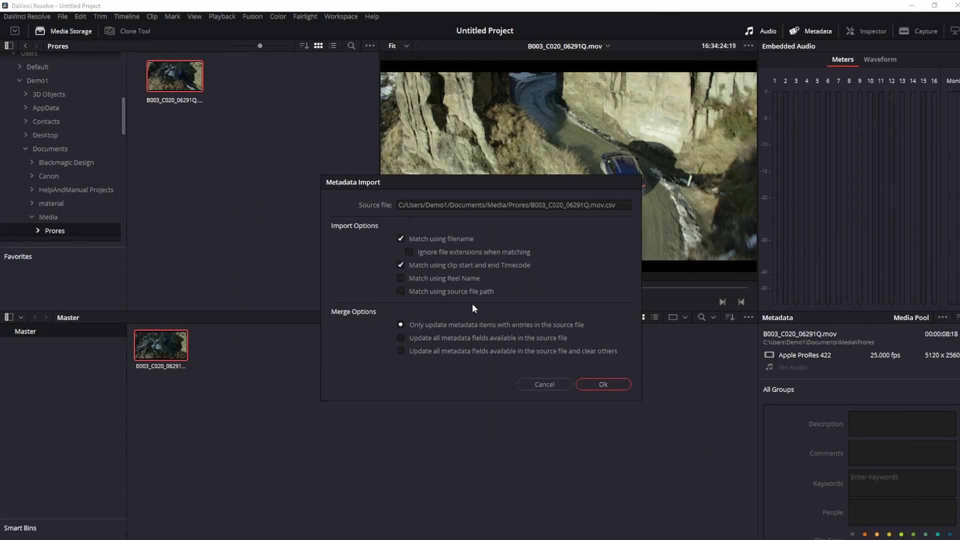
left_click(614, 382)
left_click(586, 335)
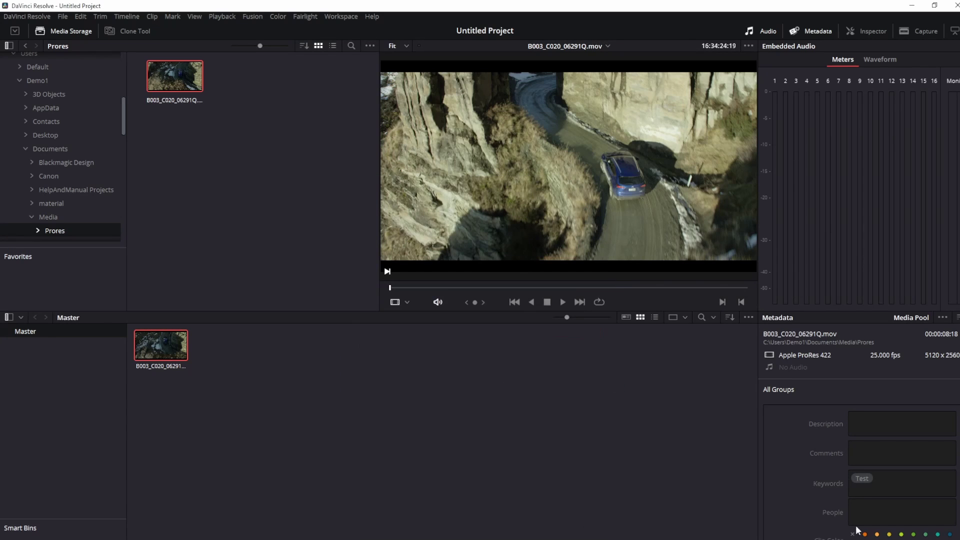
scroll(860, 469, "down", 10)
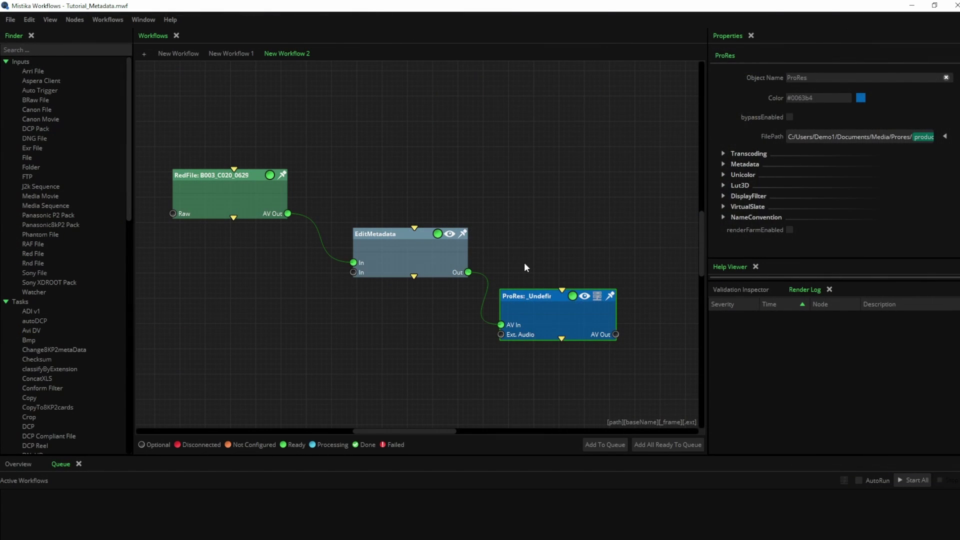
In Mistika Workflows' New Workflow 2, delete the ProRes node and set the EditMetadata node's metadata export format to CSV.
key("Delete")
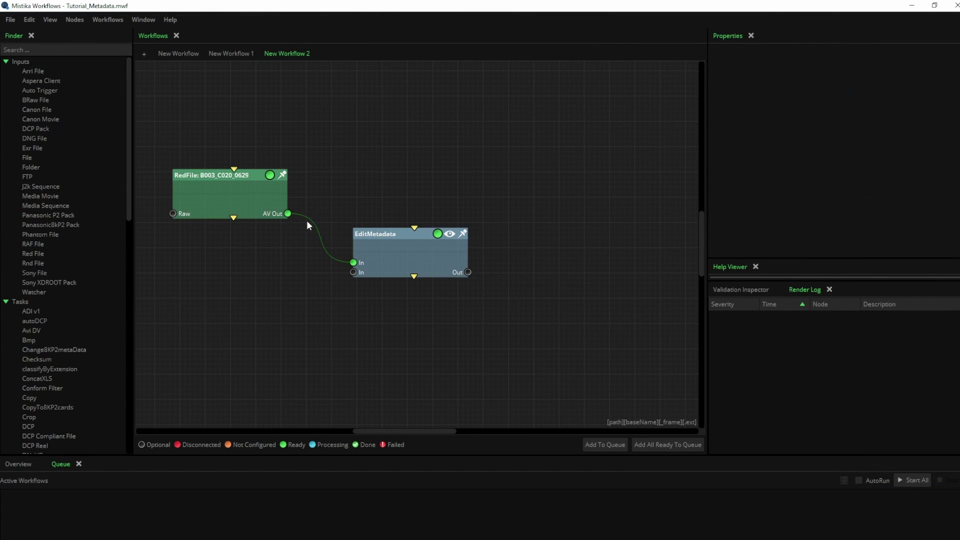
left_click(406, 236)
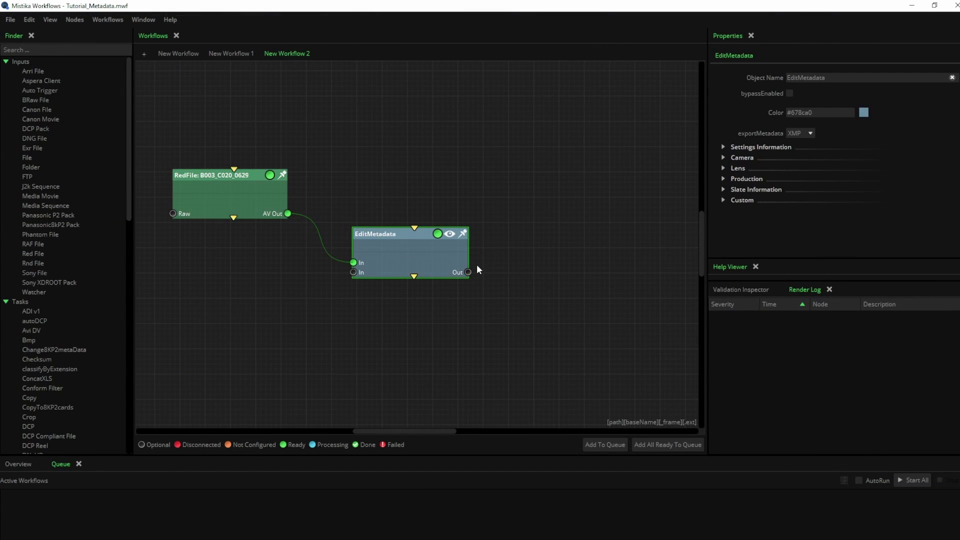
left_click(799, 133)
left_click(792, 154)
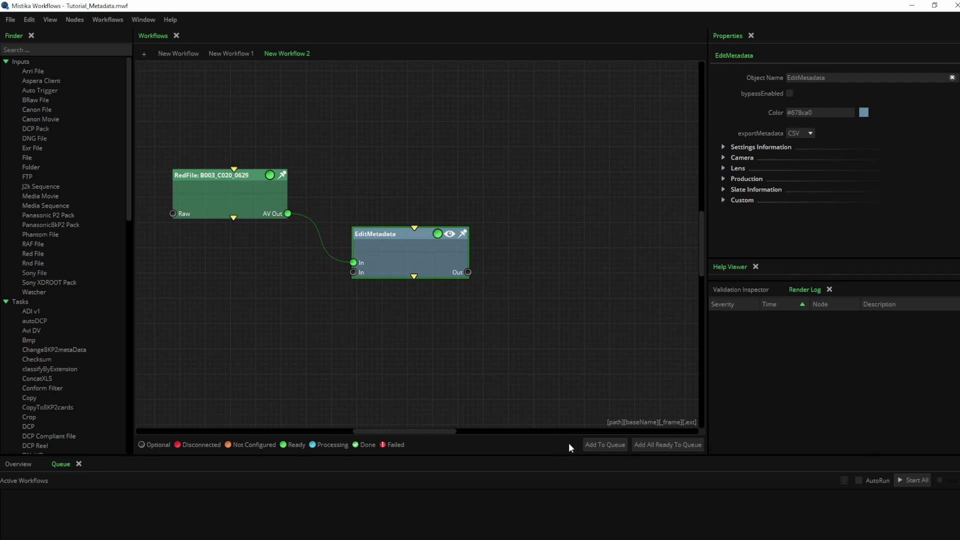
Run New Workflow 2 through the queue and review the columns of B003_C020_06291Q.R3D.csv from the Media/R3D folder.
left_click(596, 445)
left_click(951, 496)
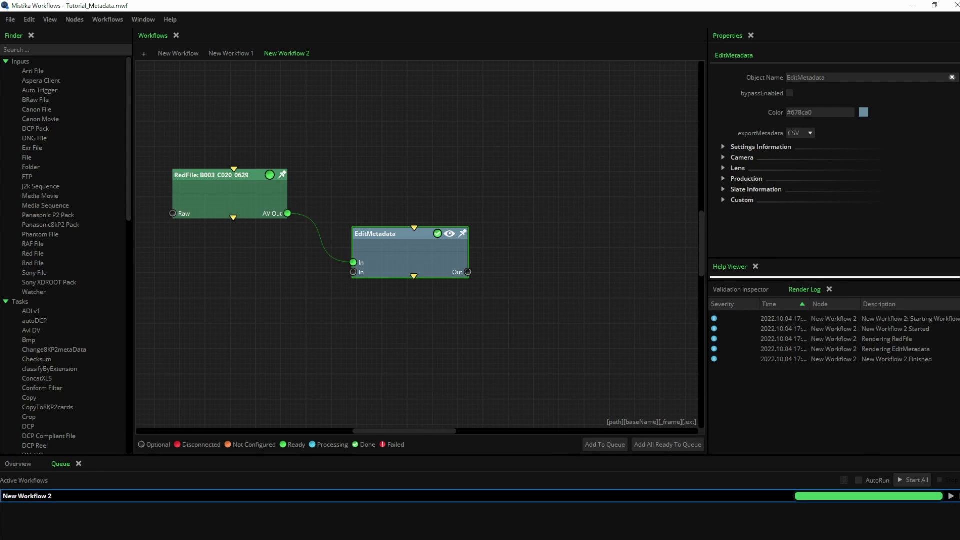
key("alt+Tab")
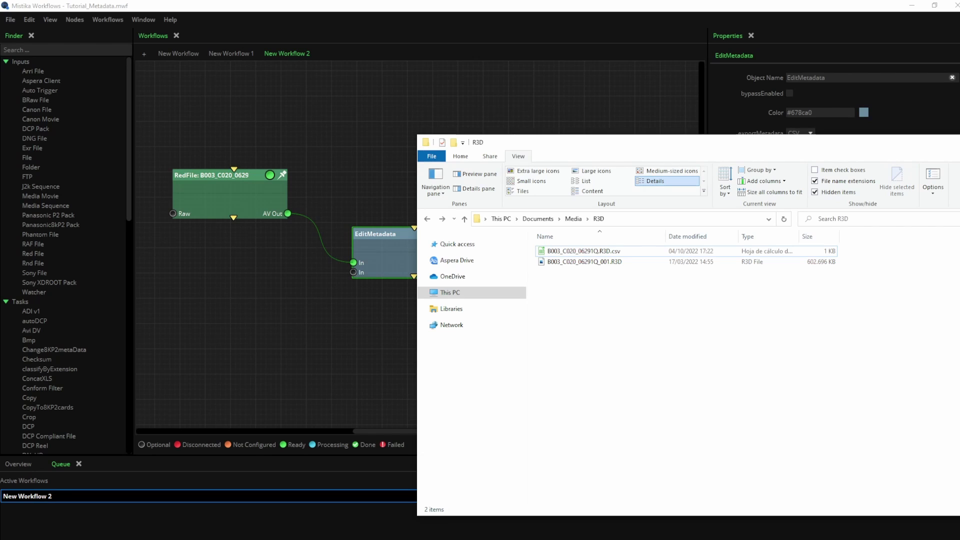
key("Return")
left_click_drag(924, 69, 472, 104)
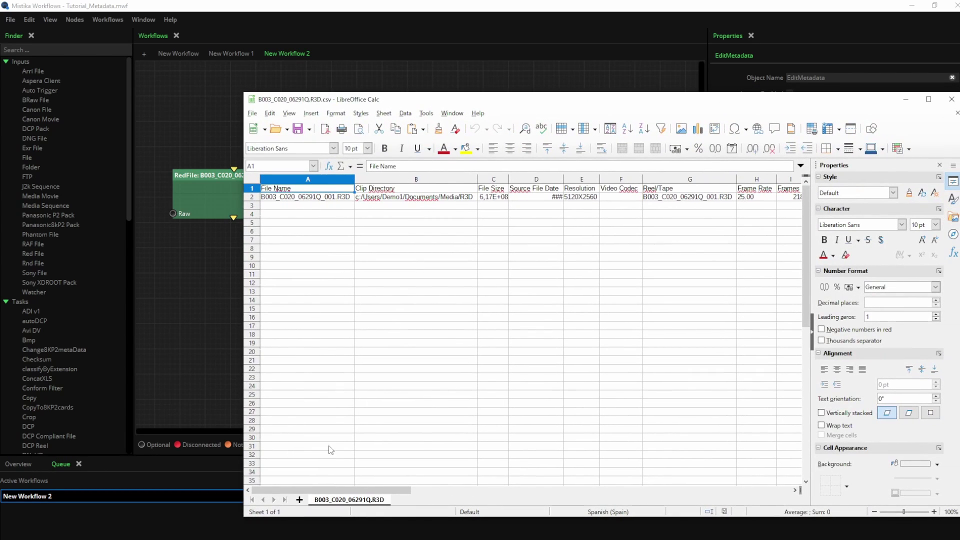
left_click_drag(334, 488, 434, 482)
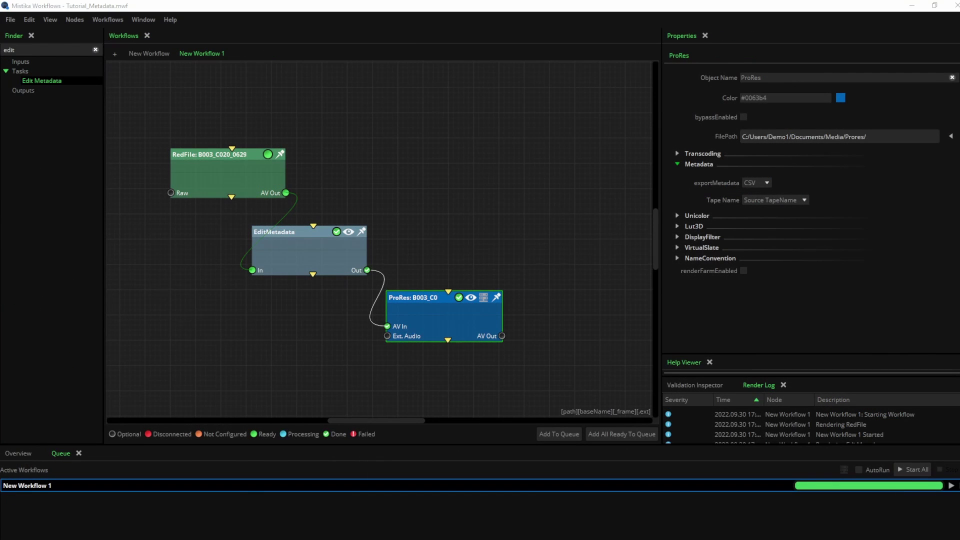
Append the [production] and [resolutionX] tokens as subfolders to the ProRes node's output directory in New Workflow 1.
left_click(950, 136)
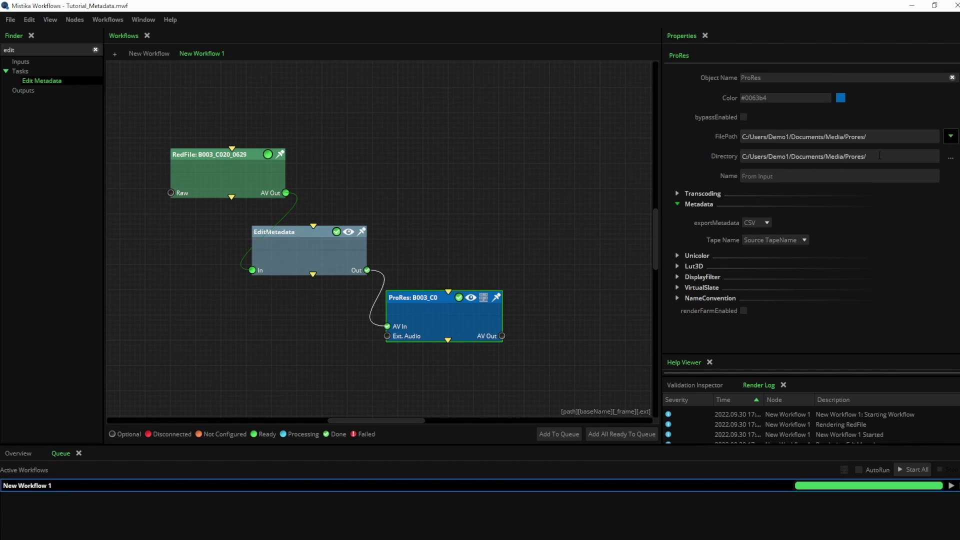
type("[")
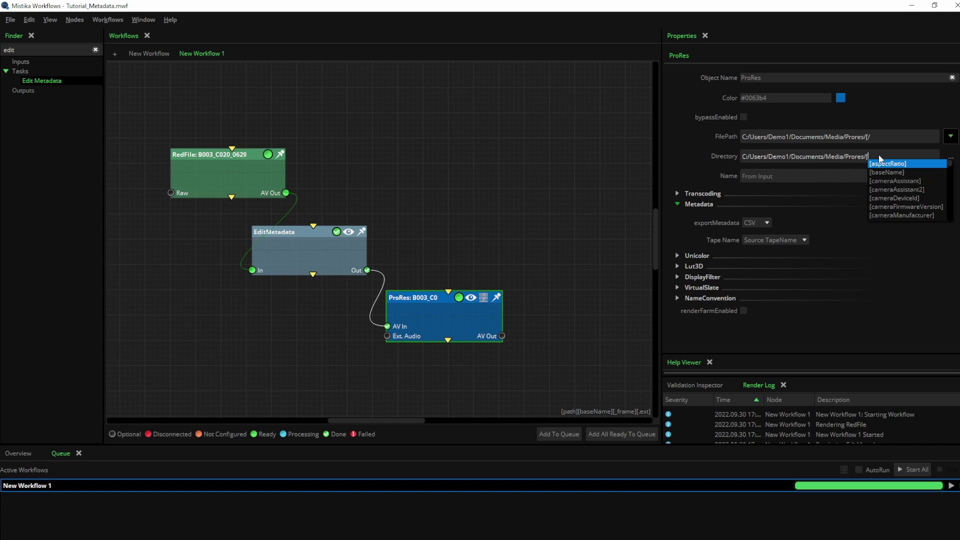
type("pro")
key("Down")
key("Return")
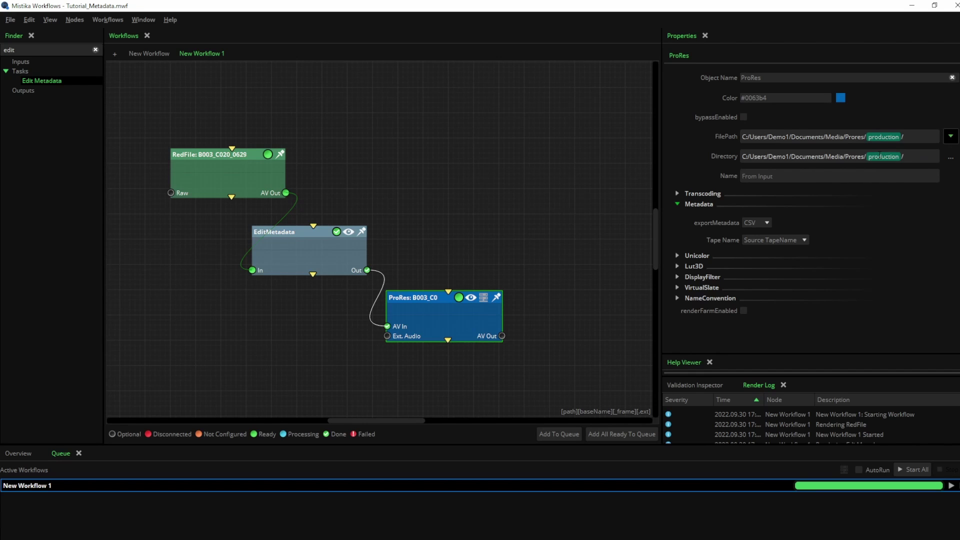
type("/[")
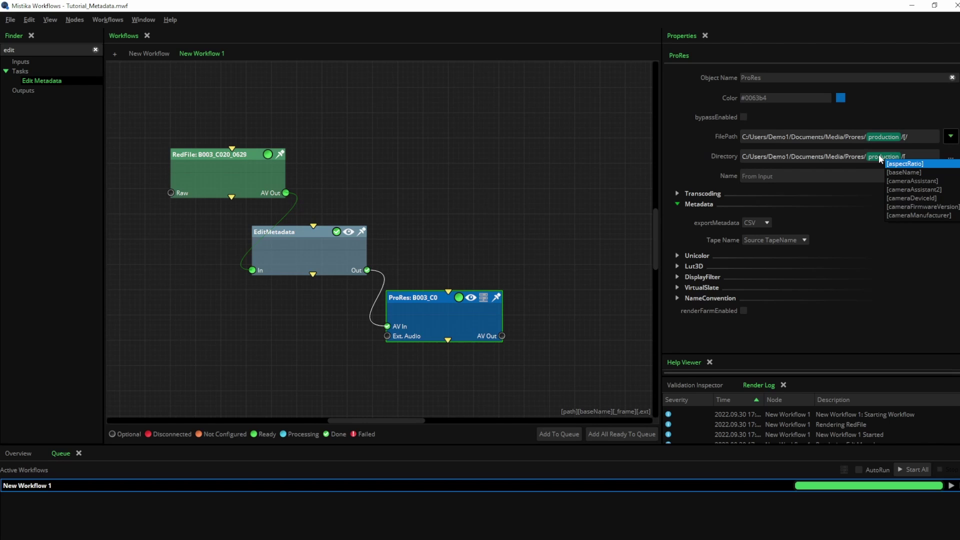
type("res")
key("Return")
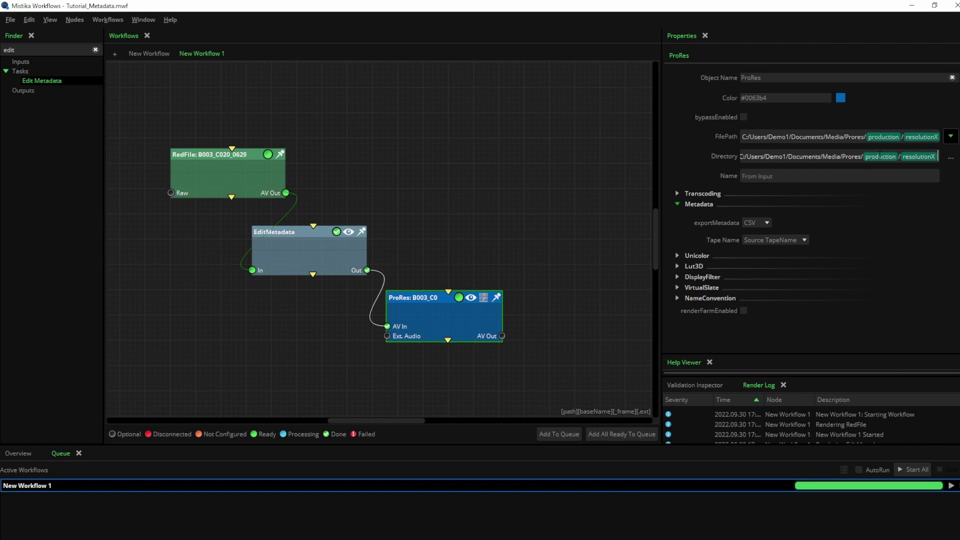
Set the ProRes node's output name to the tokens [baseName]_[fps]_[gamma]_[gamut].
left_click(750, 176)
type("[base")
key("Return")
type("_[fps")
key("Return")
type("_[")
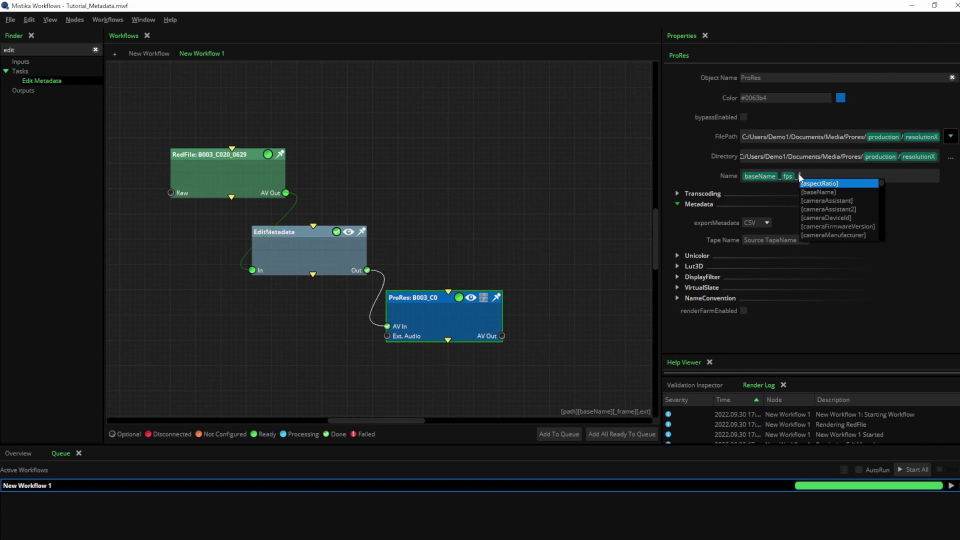
type("ga")
key("Return")
type("_[ga")
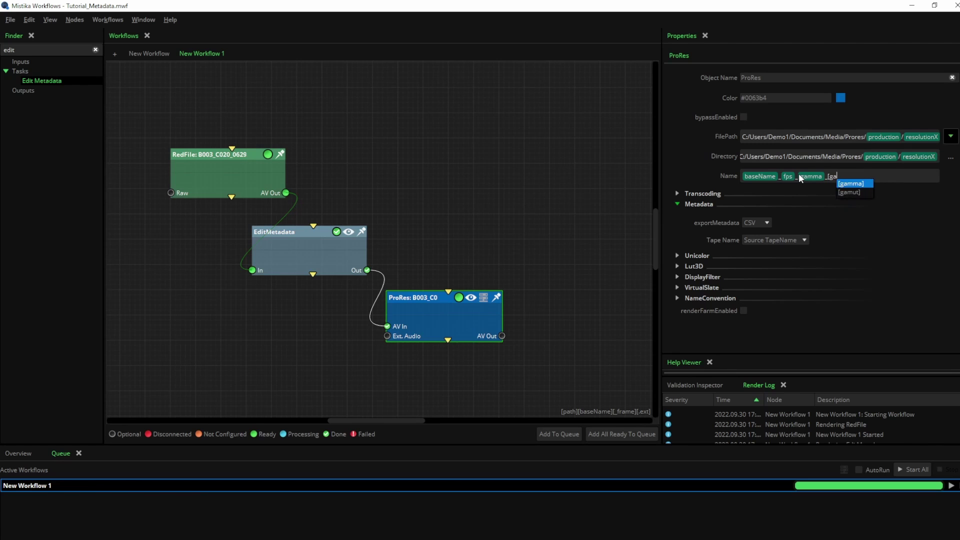
key("Down")
key("Return")
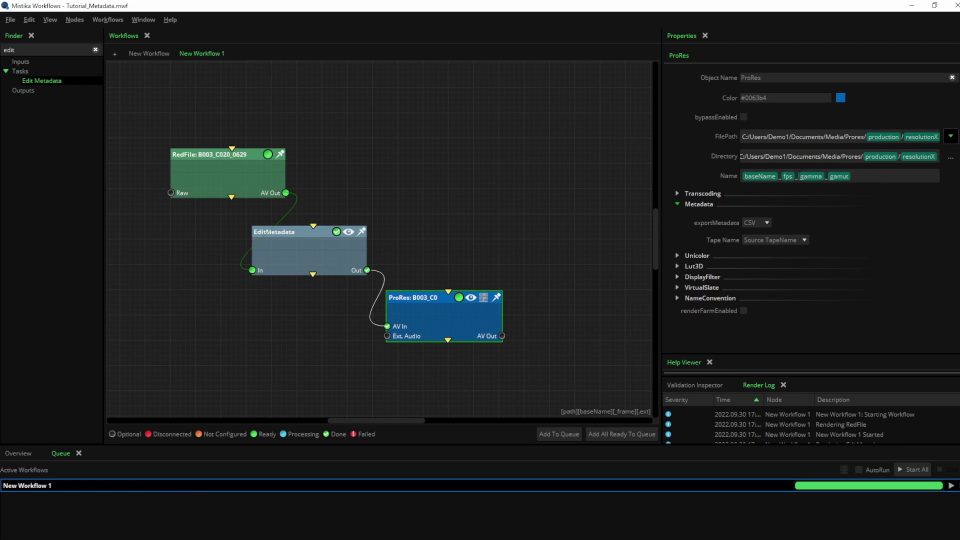
Run New Workflow 1 from the queue and check the rendered files in the Prores/SGO Movie/5120 folder.
left_click(951, 485)
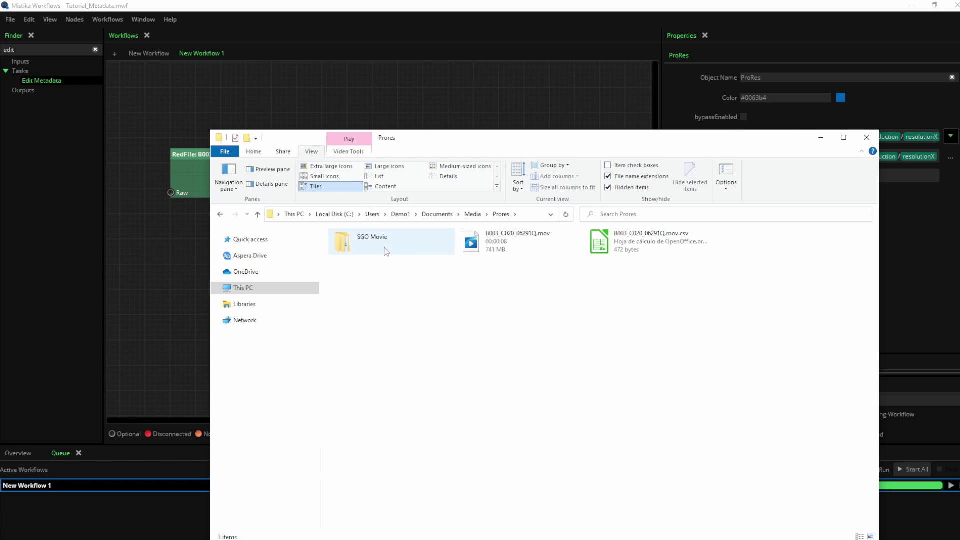
left_click(387, 251)
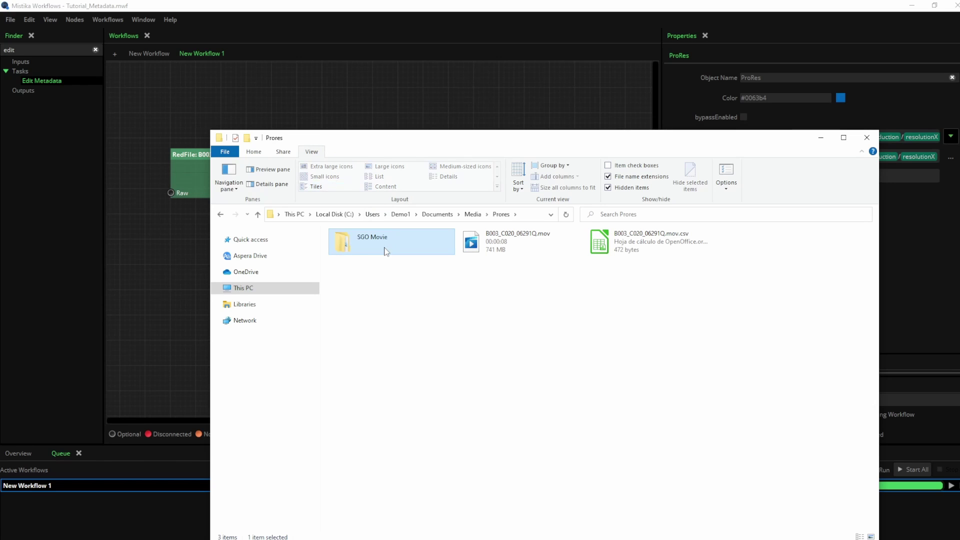
double_click(387, 251)
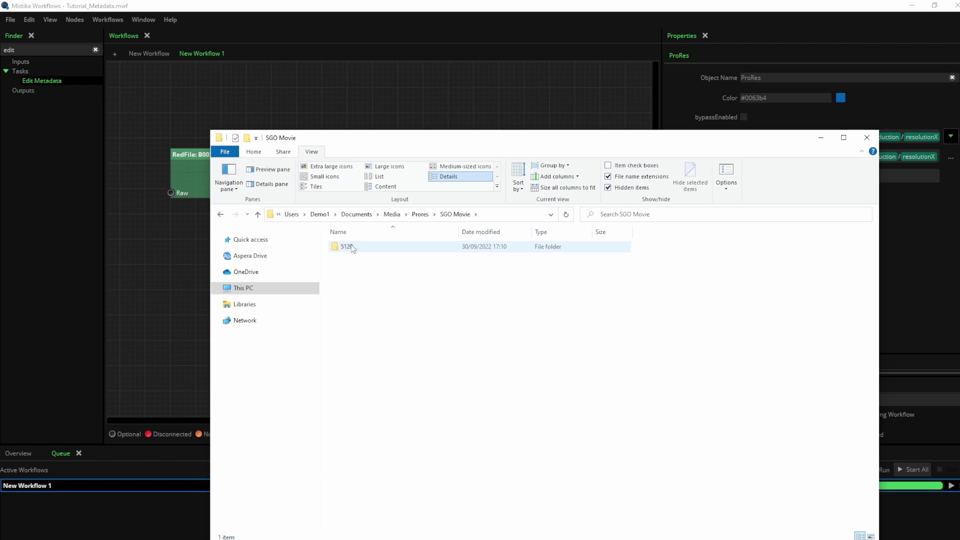
double_click(370, 248)
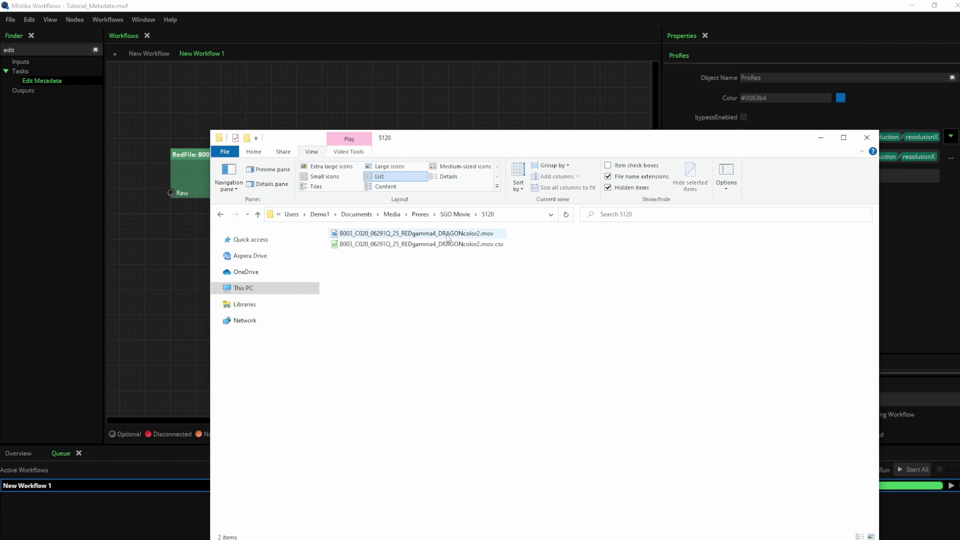
left_click(446, 244)
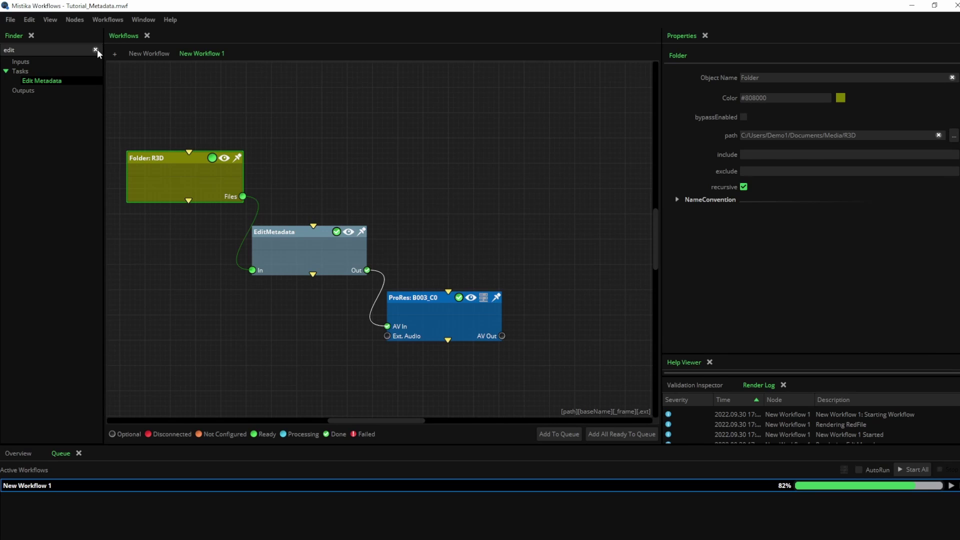
Add a Watcher input node feeding the EditMetadata node and shift the ProRes and EditMetadata nodes to make room.
left_click(95, 50)
type("wat")
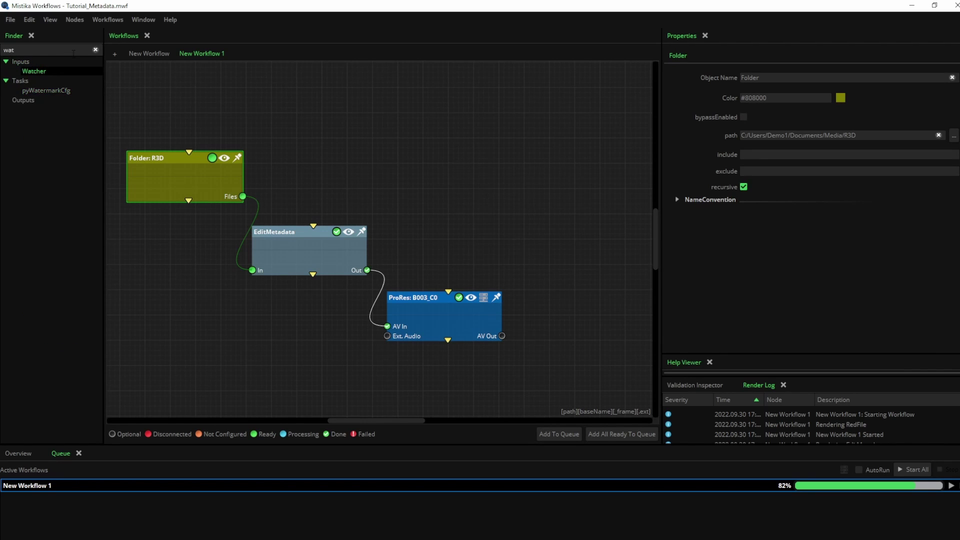
left_click_drag(33, 71, 260, 249)
left_click(447, 309)
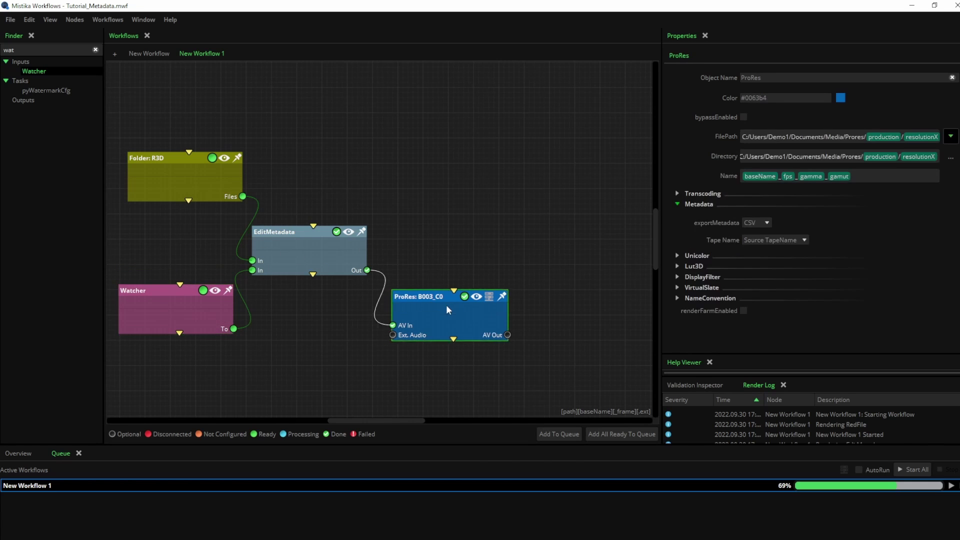
left_click_drag(445, 304, 469, 295)
left_click_drag(317, 250, 332, 244)
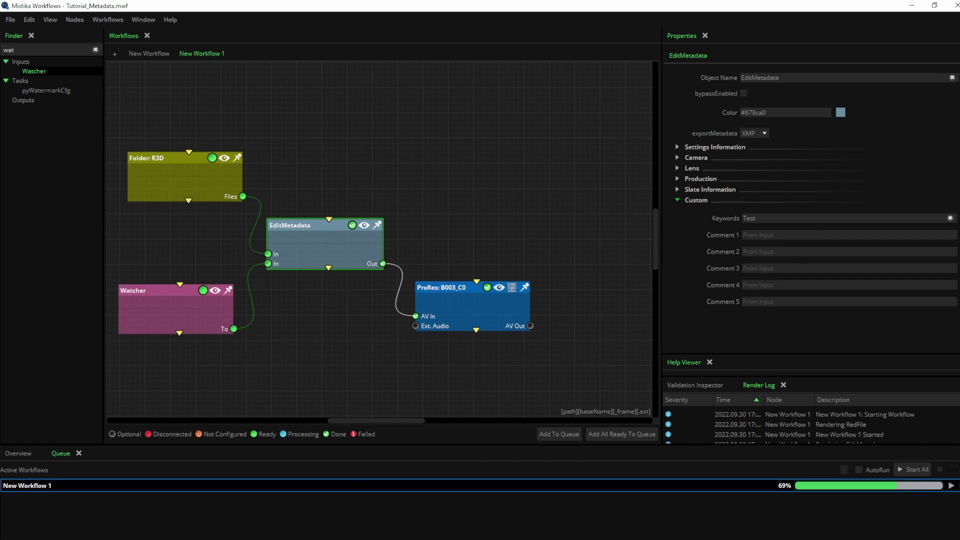